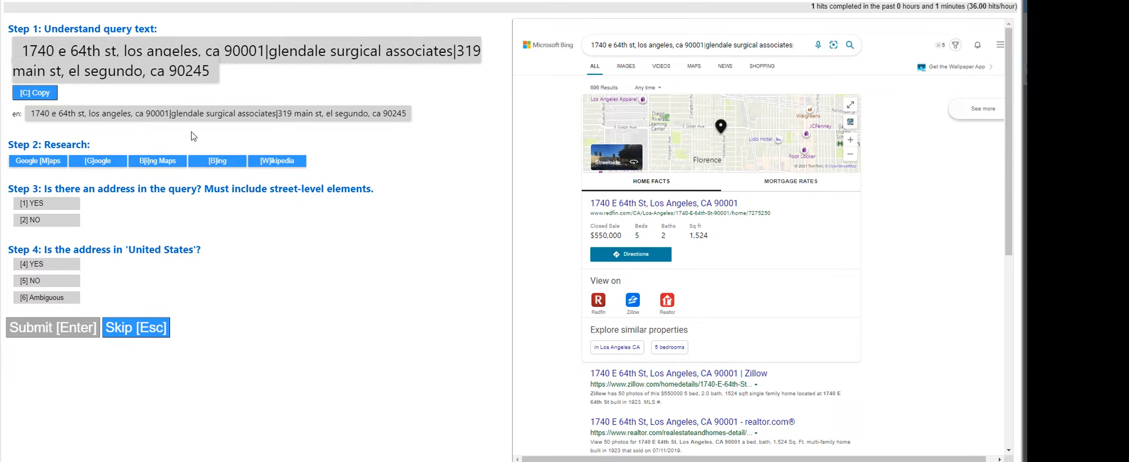
key(Escape)
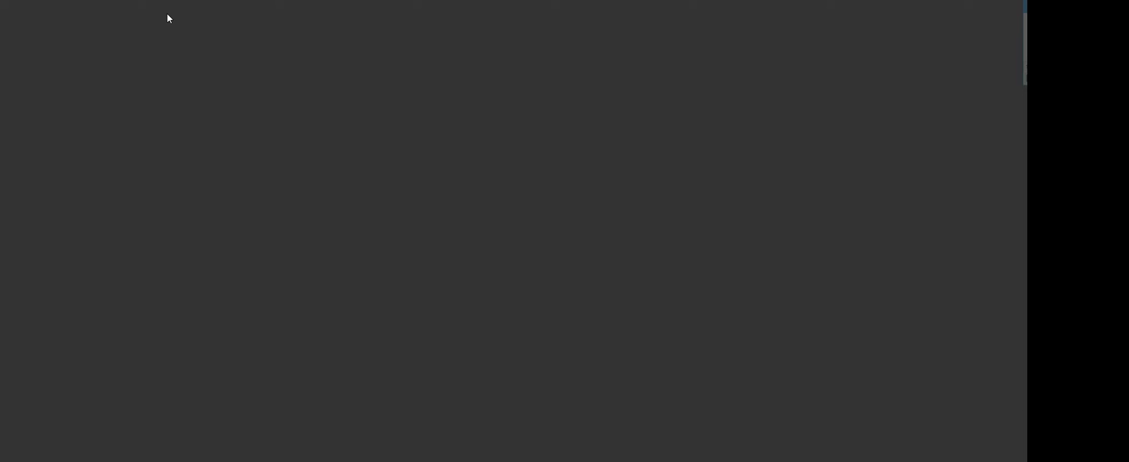
key(ctrl+w)
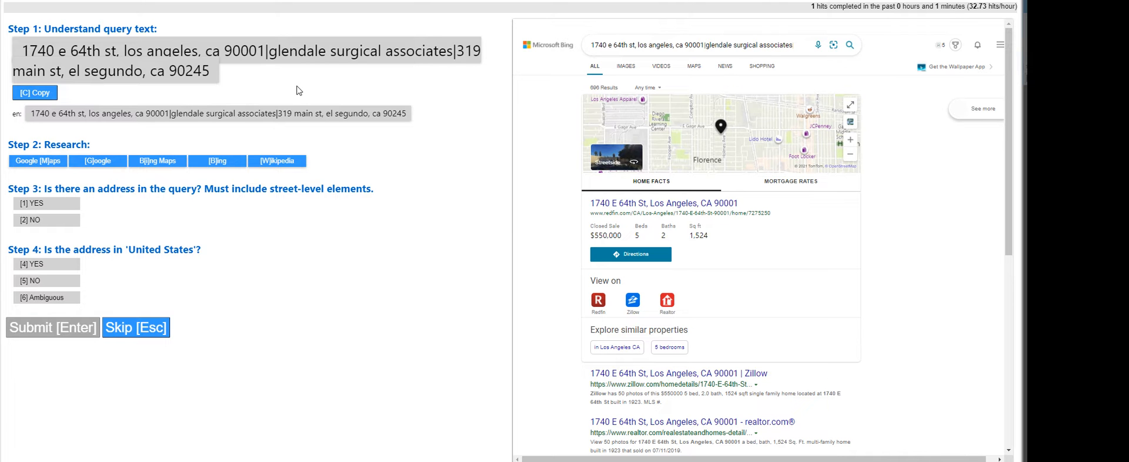
Step: Check the query text for street-level address elements such as a street number and street name
click(283, 75)
click(283, 74)
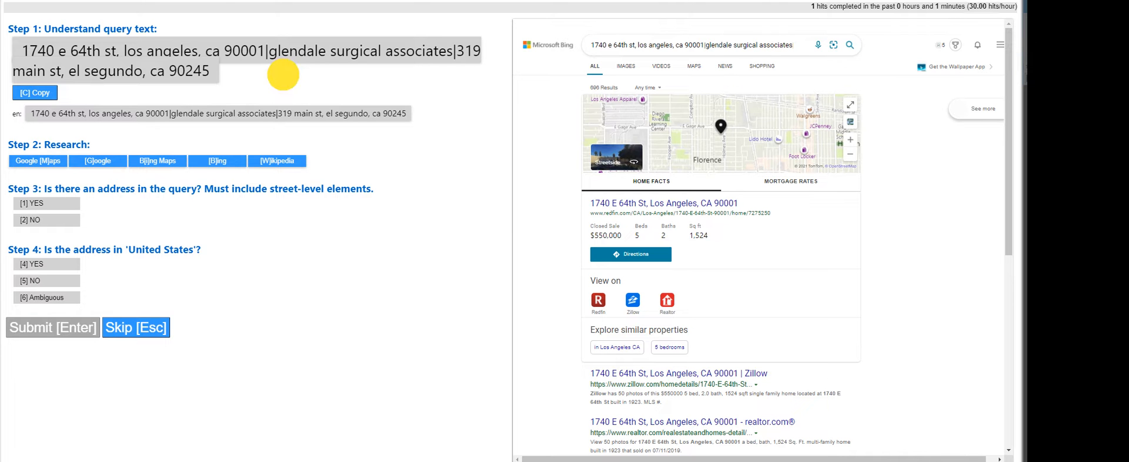
click(358, 86)
drag(29, 51, 232, 78)
click(310, 77)
click(209, 191)
drag(209, 192, 362, 199)
click(362, 199)
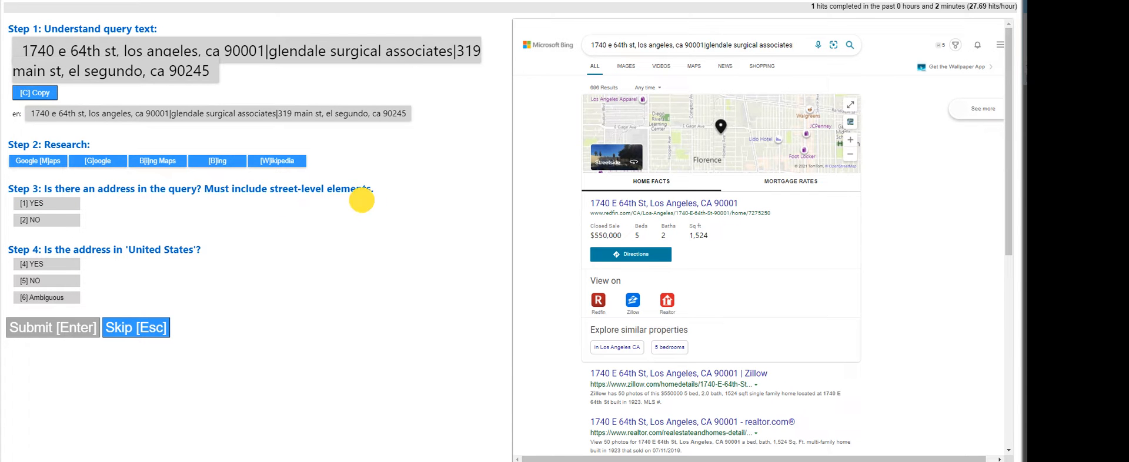
click(40, 51)
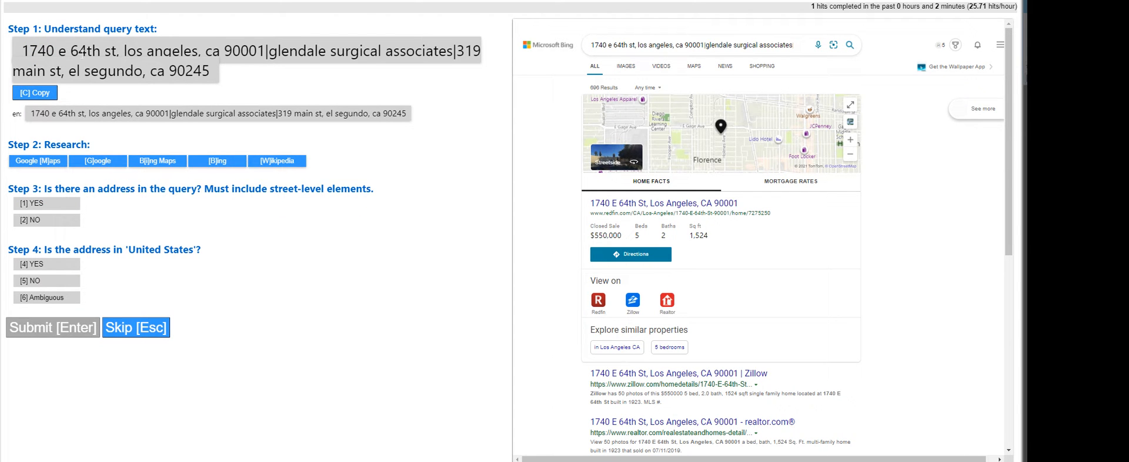
click(44, 52)
click(82, 52)
mouse_move(23, 52)
mouse_down()
mouse_move(156, 51)
mouse_move(19, 51)
mouse_up()
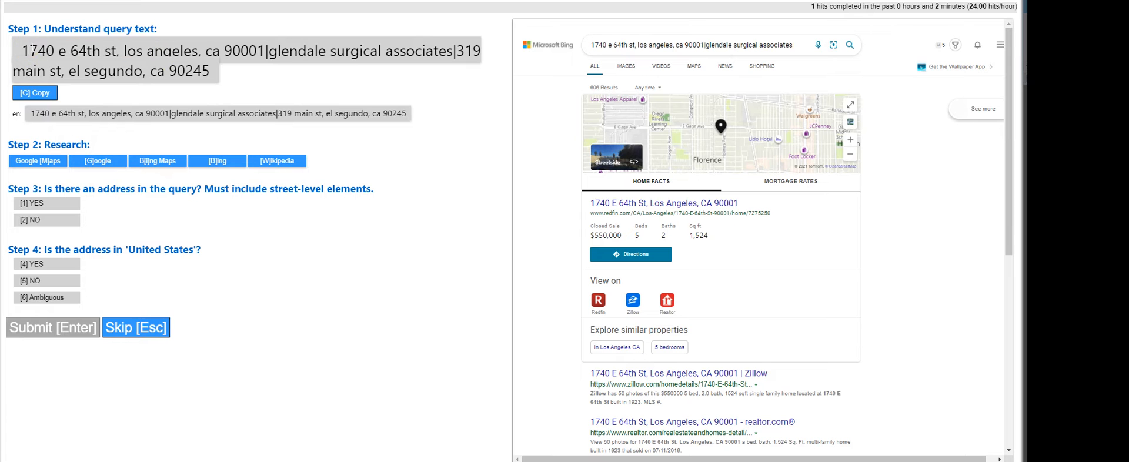
click(113, 58)
click(110, 55)
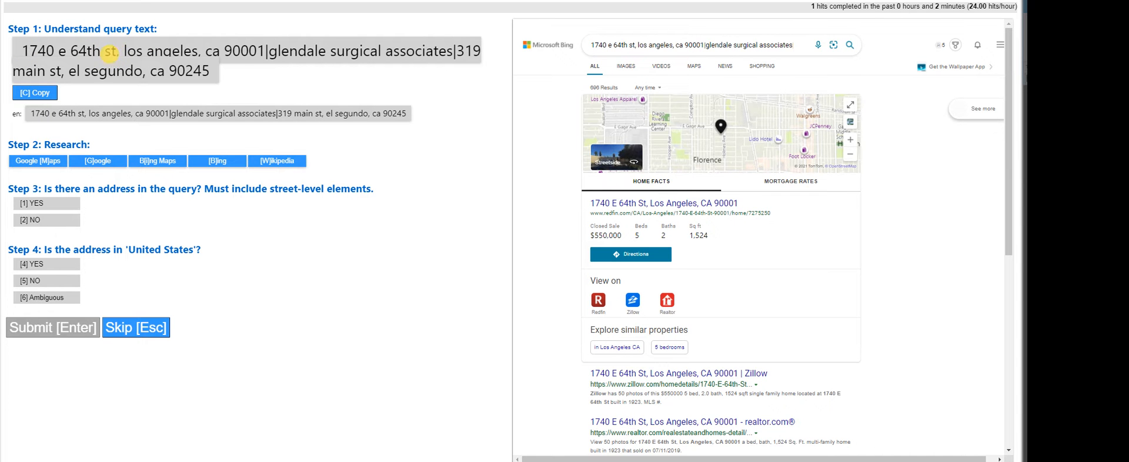
click(113, 54)
Step: Answer YES to the query containing an address and YES to it being in the United States, and submit the judgement
click(47, 203)
click(145, 284)
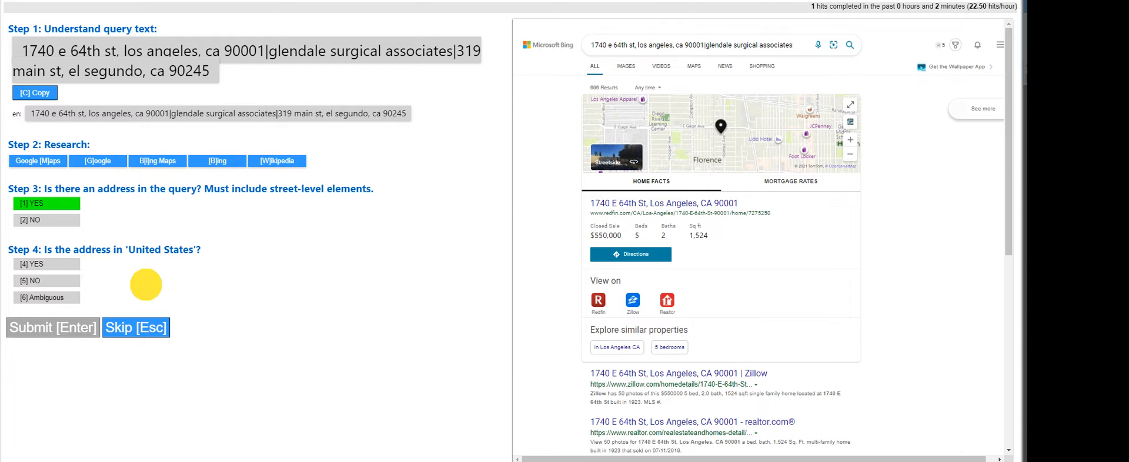
triple_click(231, 269)
click(180, 253)
click(52, 246)
click(44, 250)
click(179, 281)
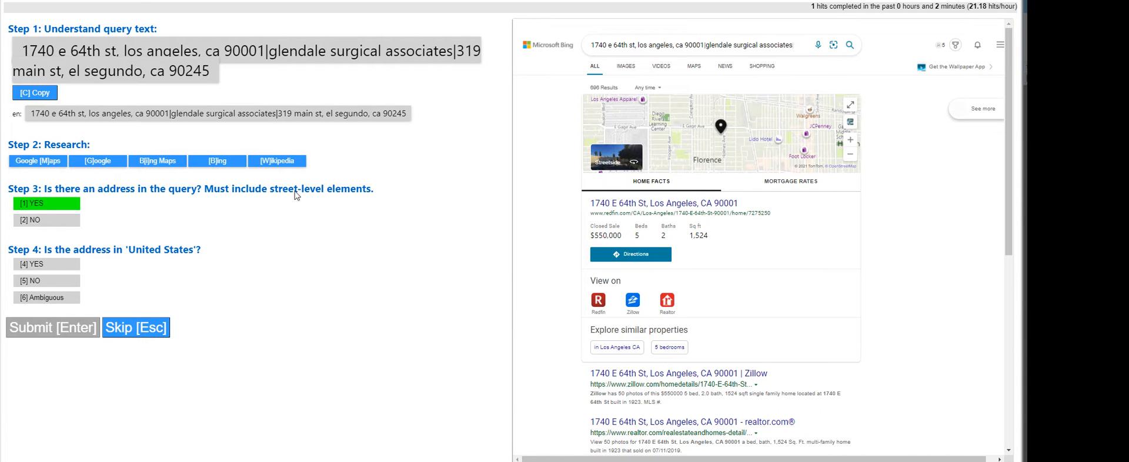
click(160, 74)
click(47, 265)
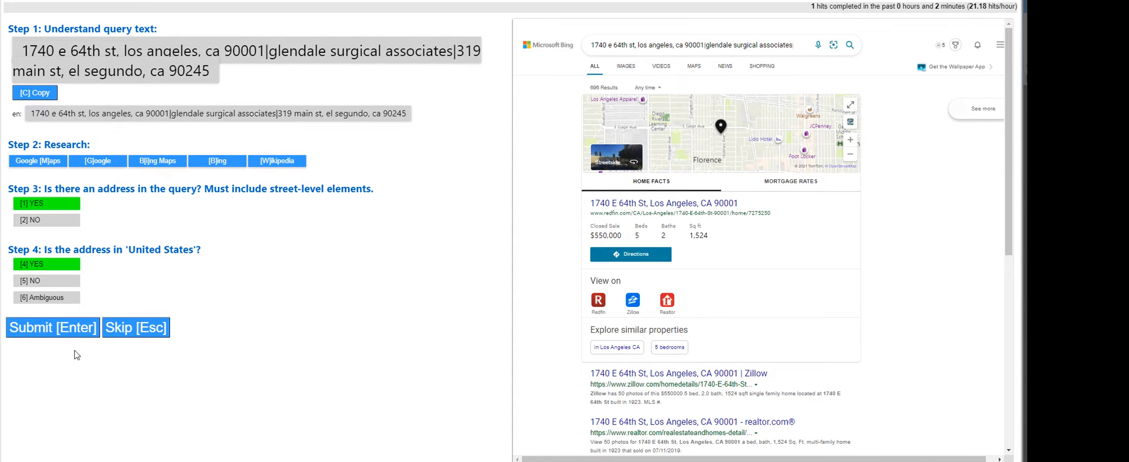
click(59, 331)
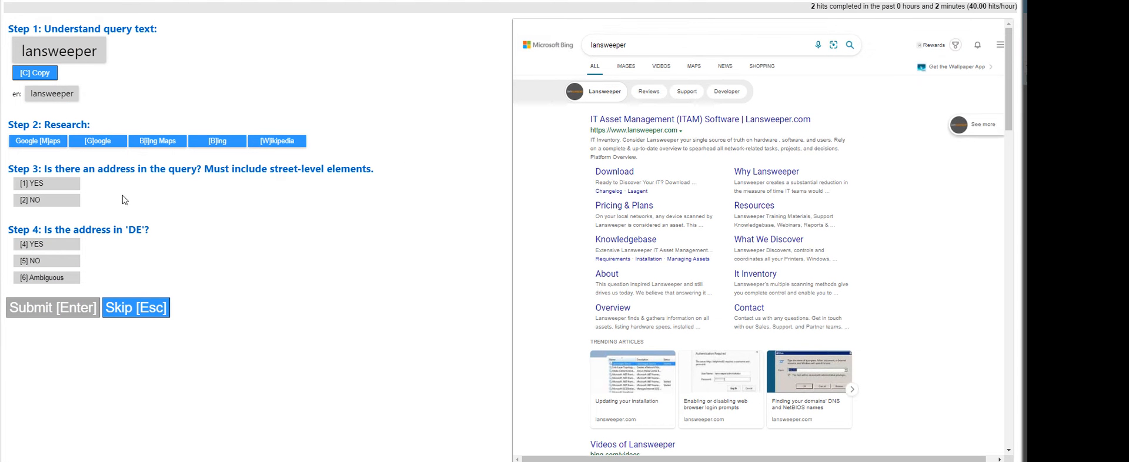
Step: Judge the "lansweeper" and "r winver" queries as containing no address, submitting each judgement
click(189, 214)
click(47, 200)
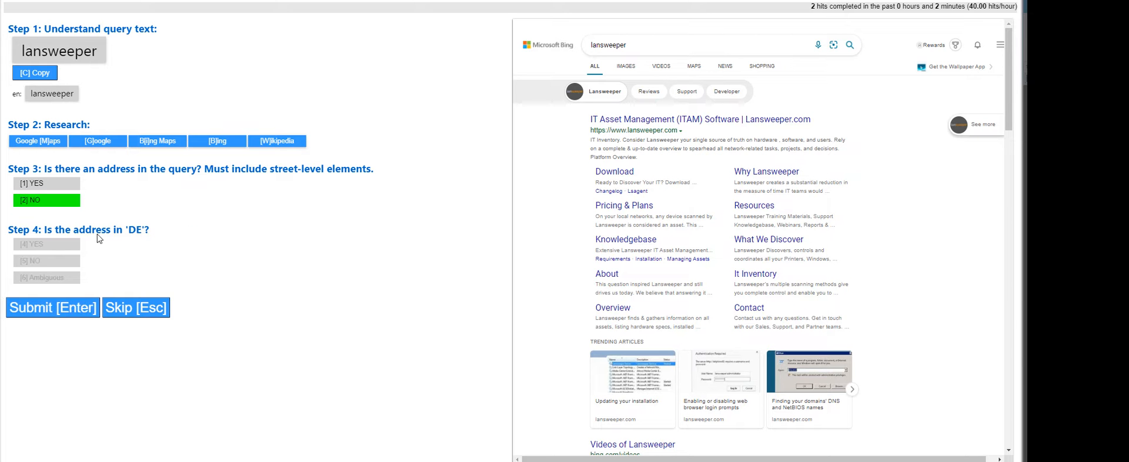
click(53, 315)
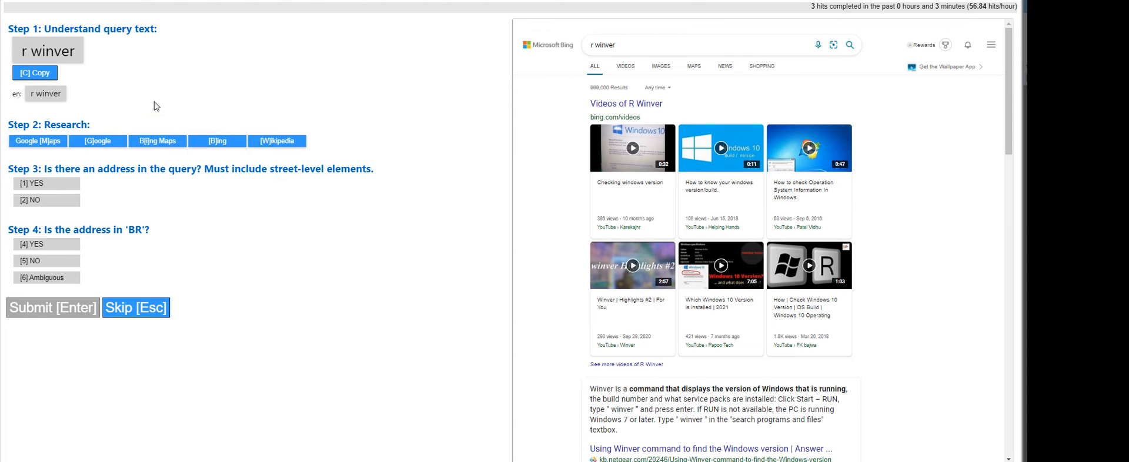
click(37, 201)
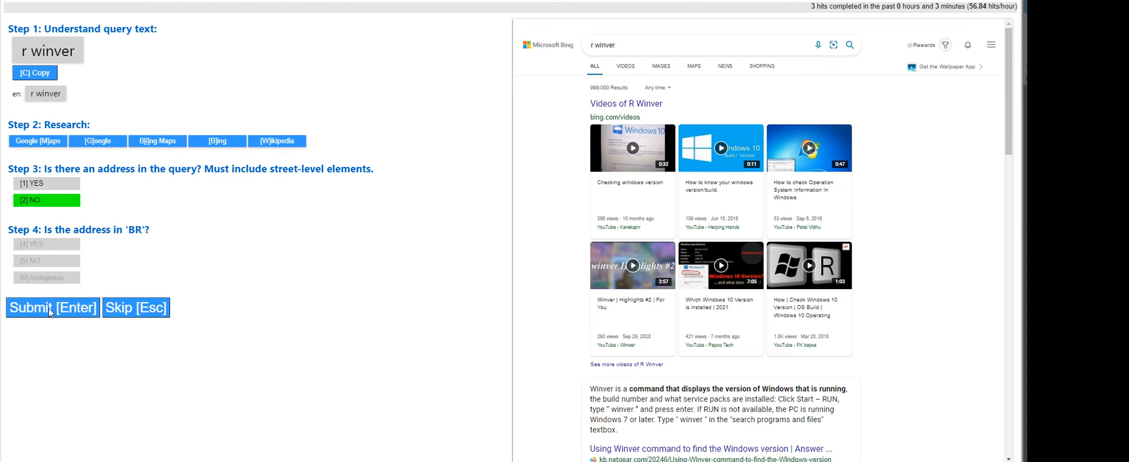
click(47, 310)
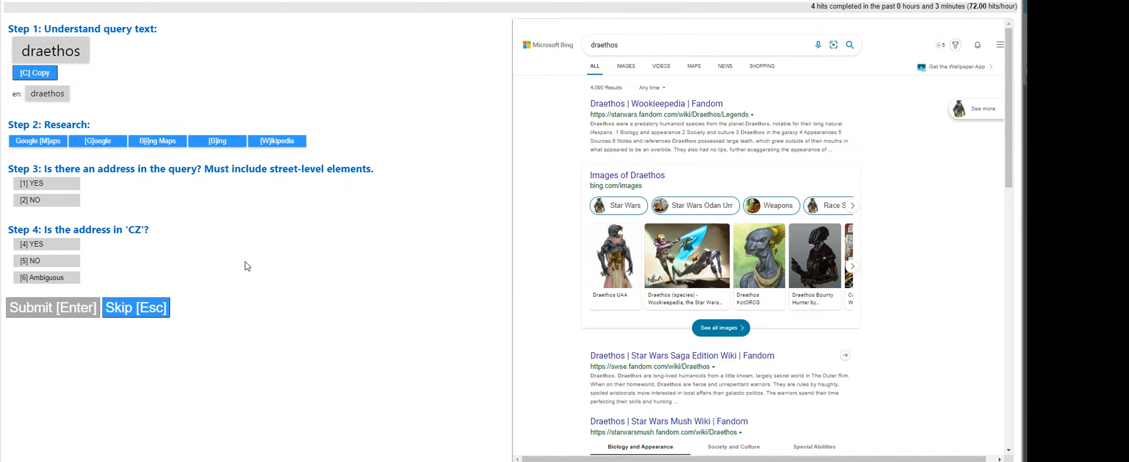
Step: Judge the "draethos" and "44450 county" queries as containing no address, submitting each judgement
click(62, 202)
click(47, 301)
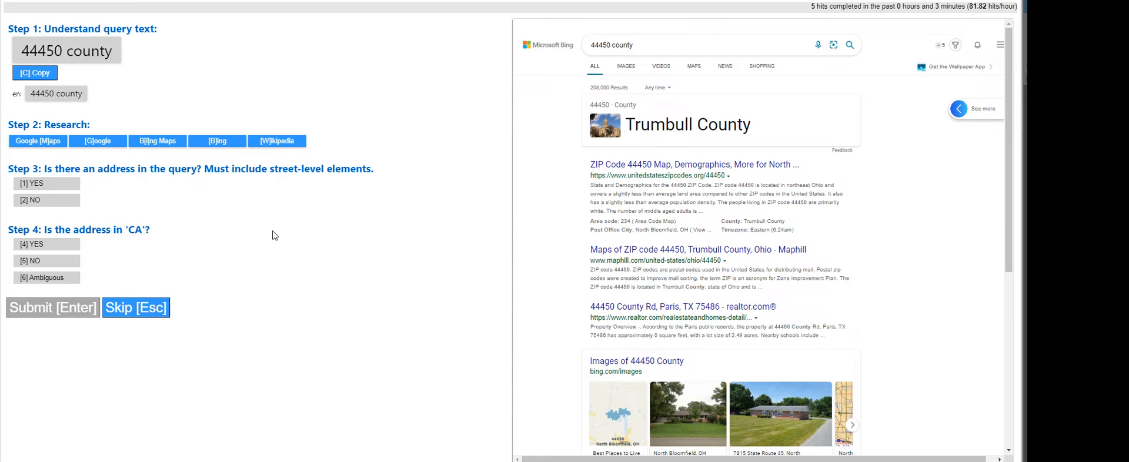
click(48, 199)
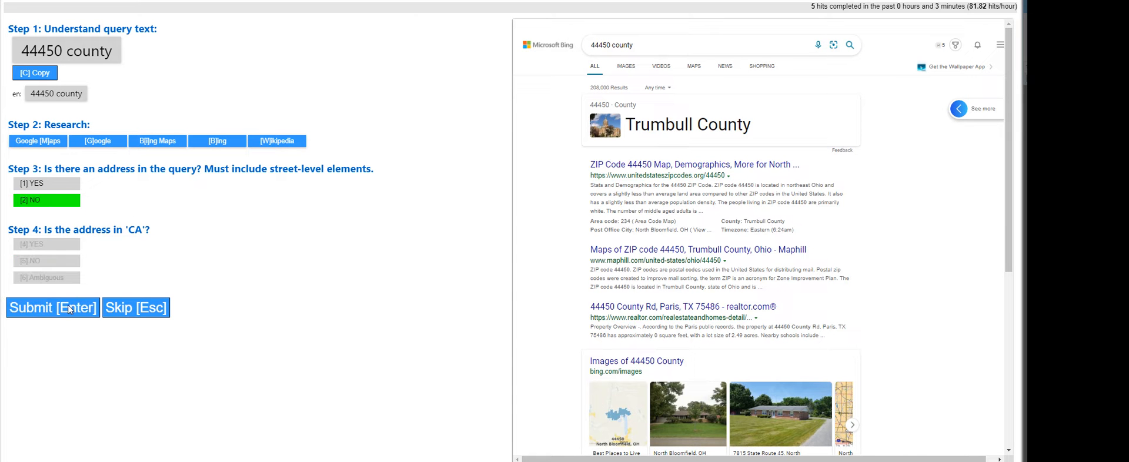
click(58, 312)
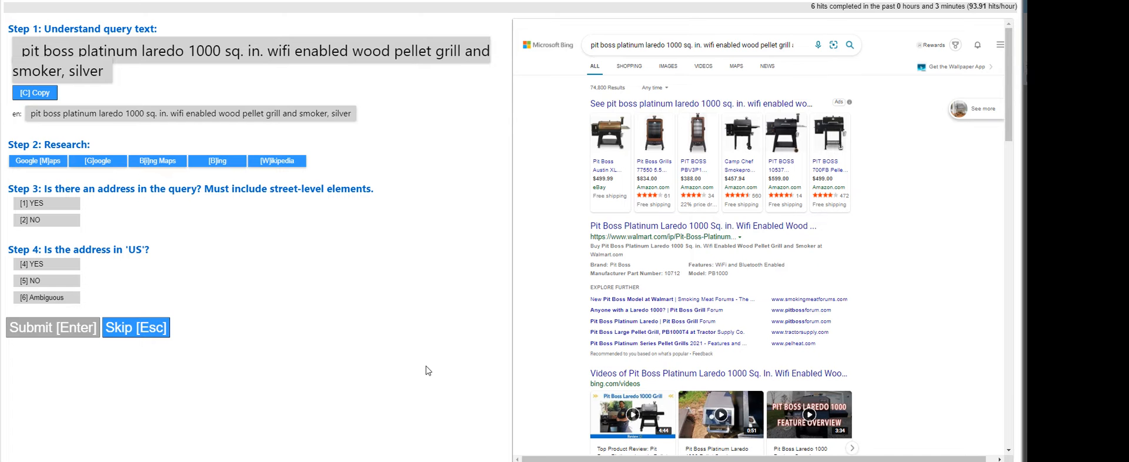
Step: Judge the pit boss grill, "tumbleweed & s monterey" and "samarqand wema motoblok" queries as containing no address, submitting each one
click(35, 221)
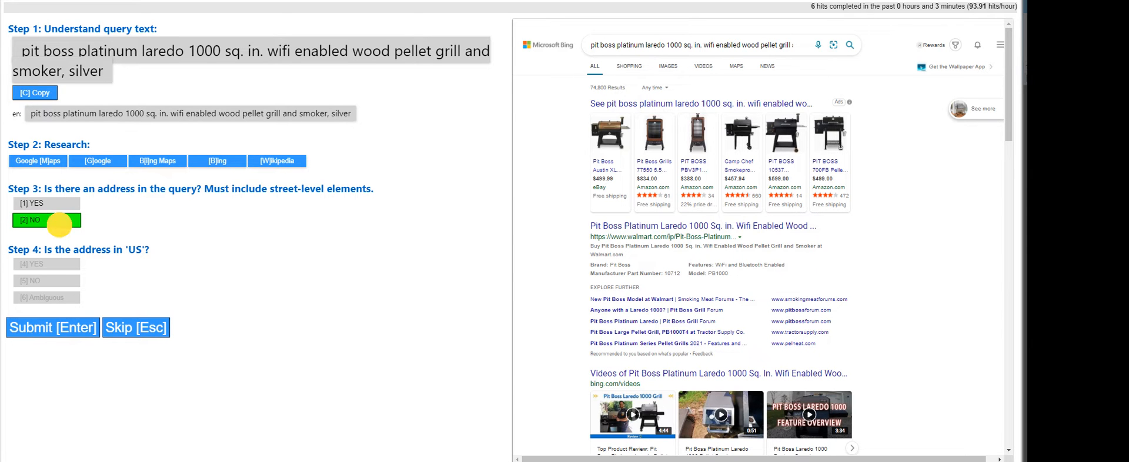
click(37, 336)
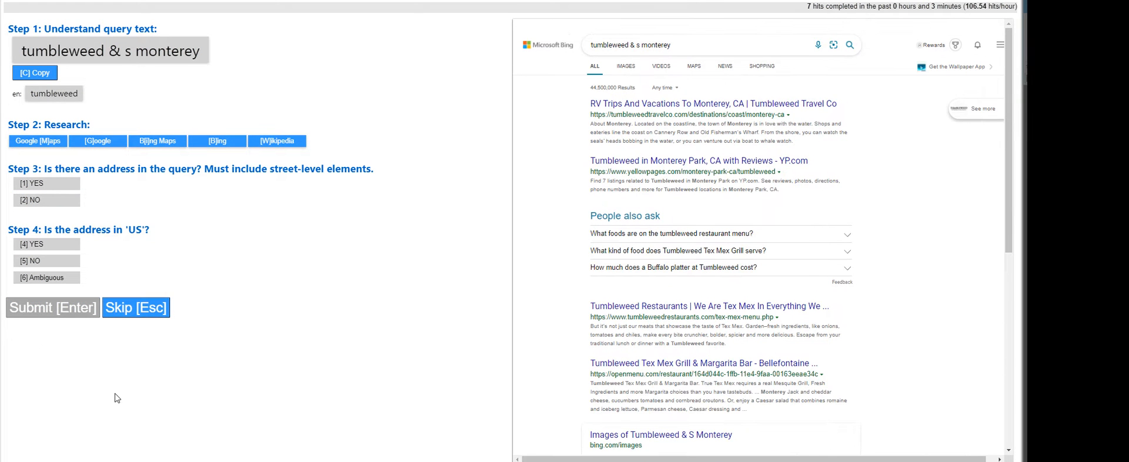
click(41, 200)
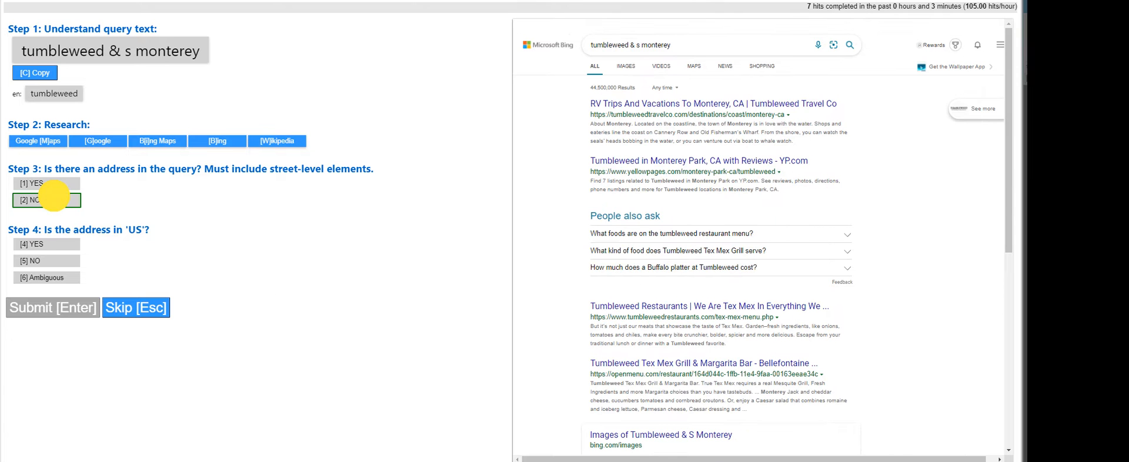
click(70, 306)
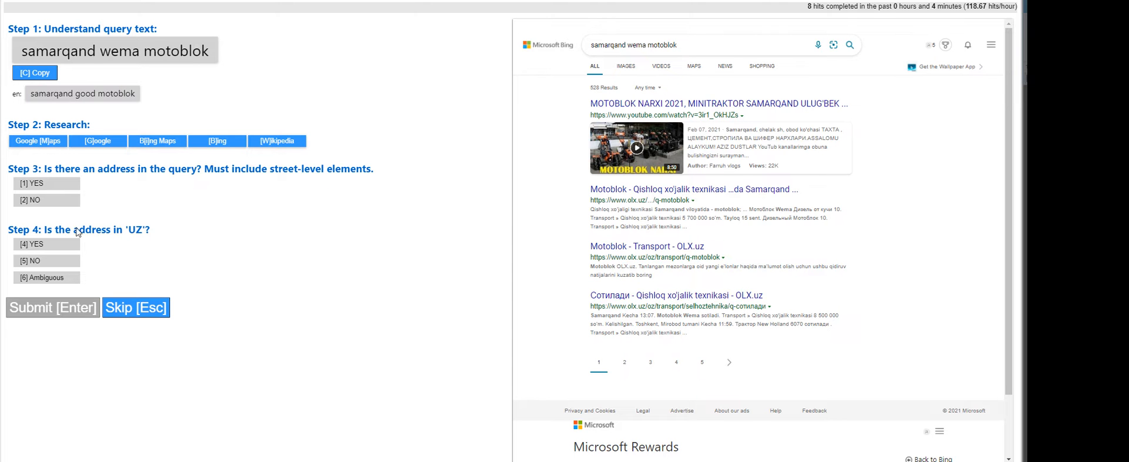
click(64, 201)
click(54, 302)
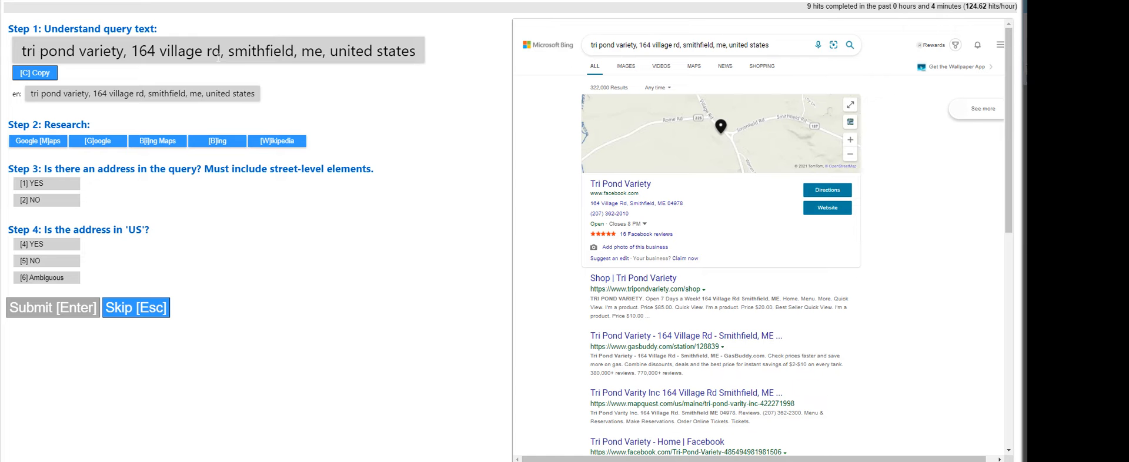
Step: Judge the "tri pond variety" query as containing an address that is in the US, and submit it
key(1)
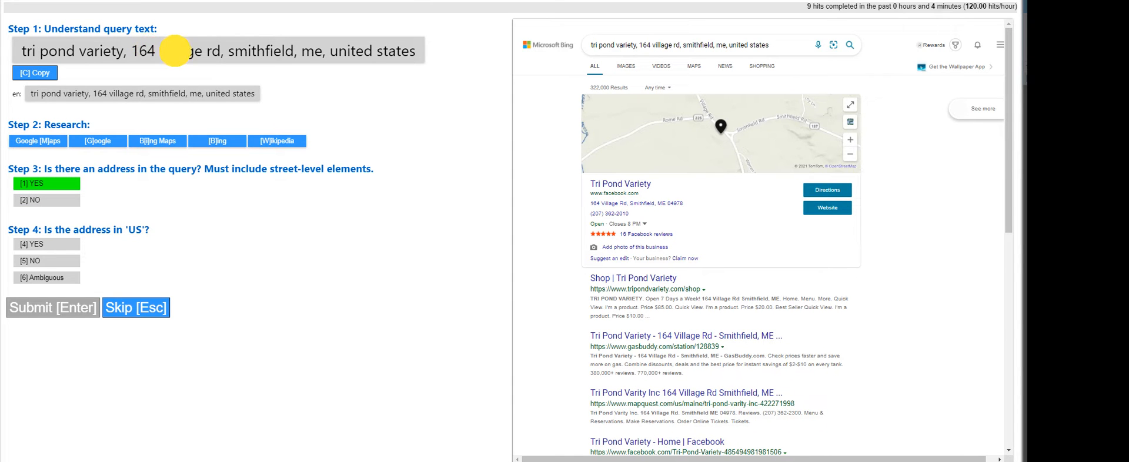
double_click(176, 51)
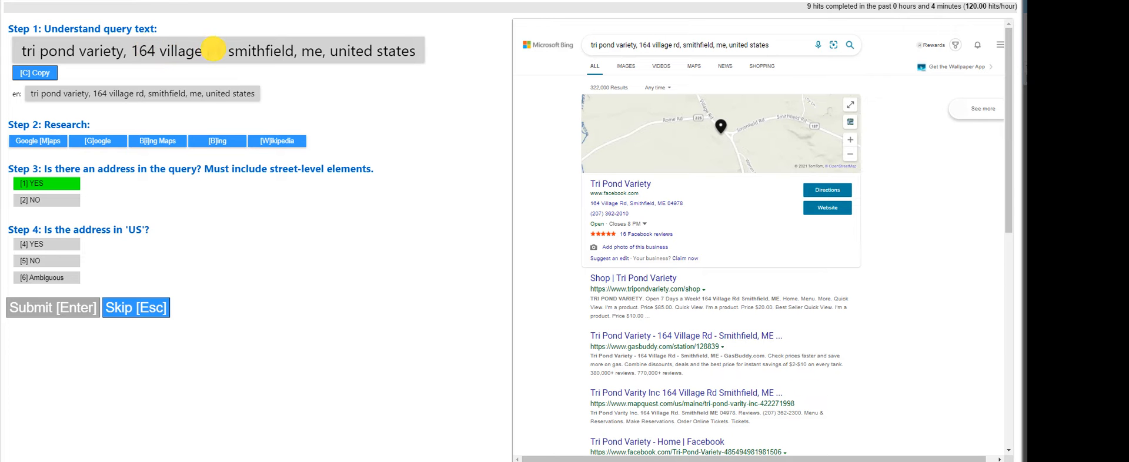
double_click(214, 51)
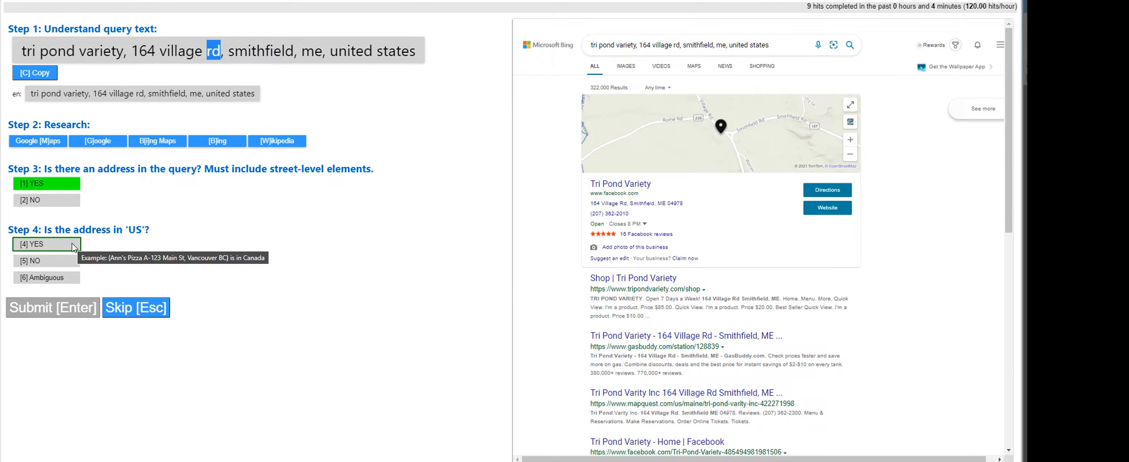
click(211, 257)
click(46, 244)
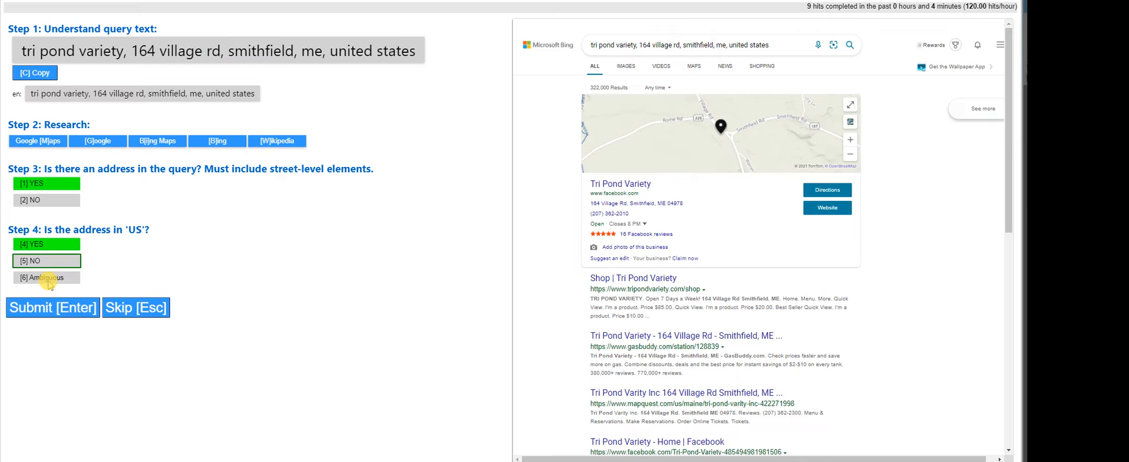
click(62, 308)
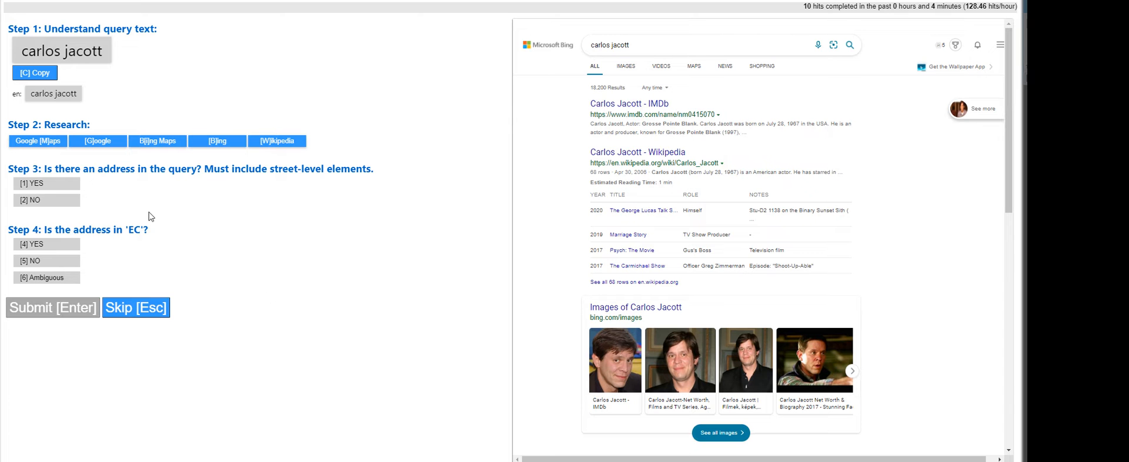
Step: Judge the actor's name query and the "2021 miami carnival" query as containing no address, submitting each judgement
click(53, 201)
click(66, 306)
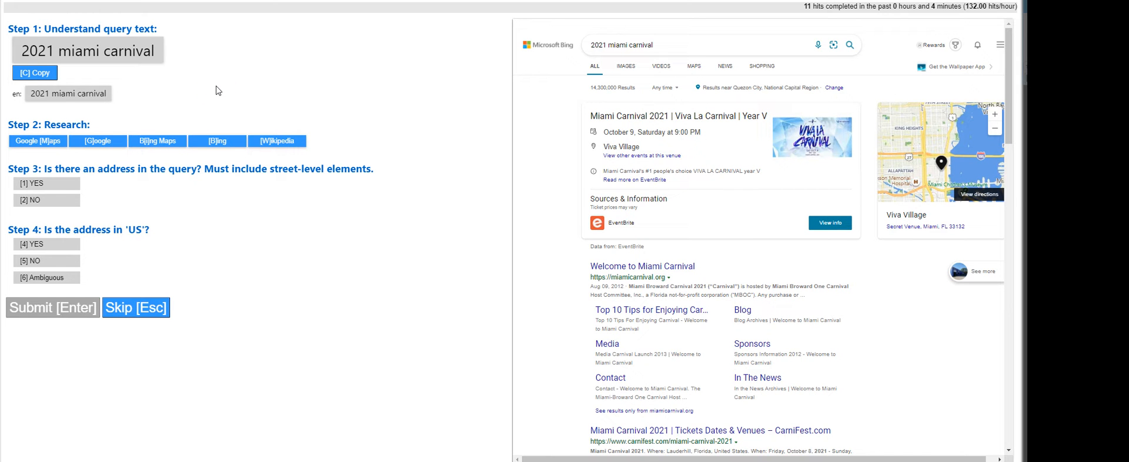
click(47, 200)
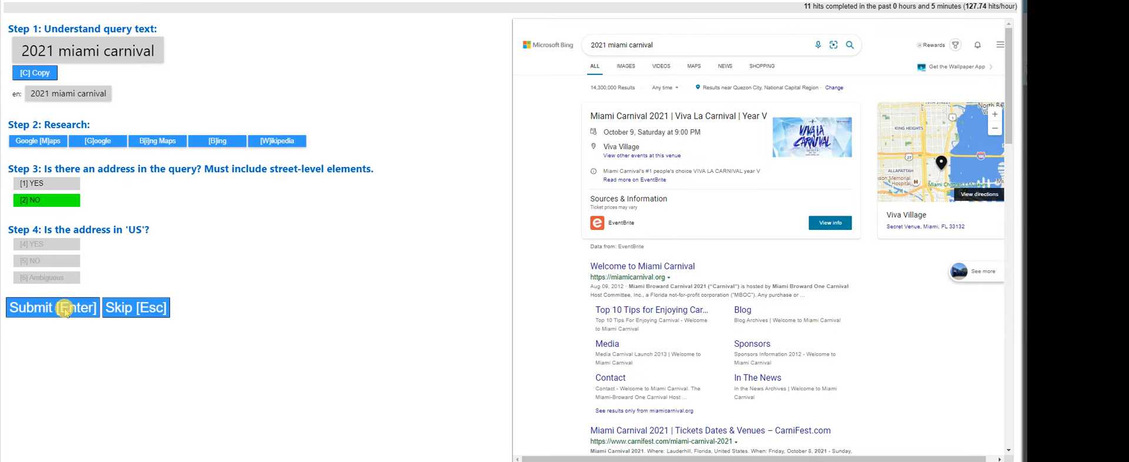
click(66, 308)
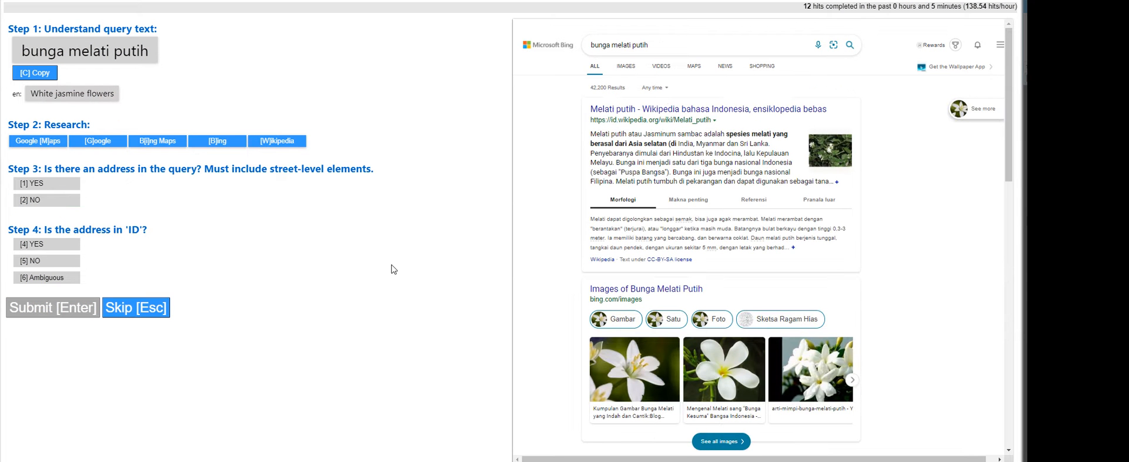
Step: Judge the "bunga melati putih" and "新竹太原路" queries as containing no address, submitting each judgement
click(47, 201)
click(58, 306)
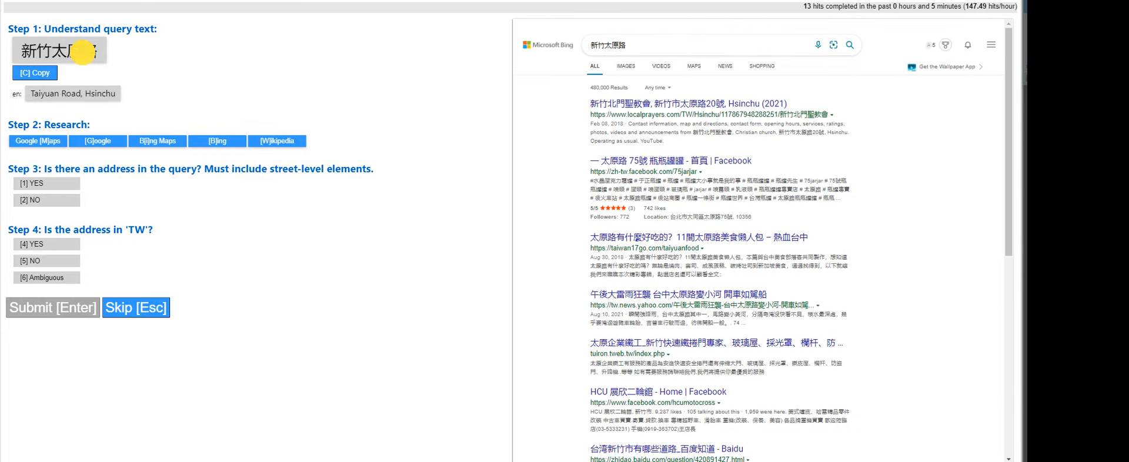
click(46, 201)
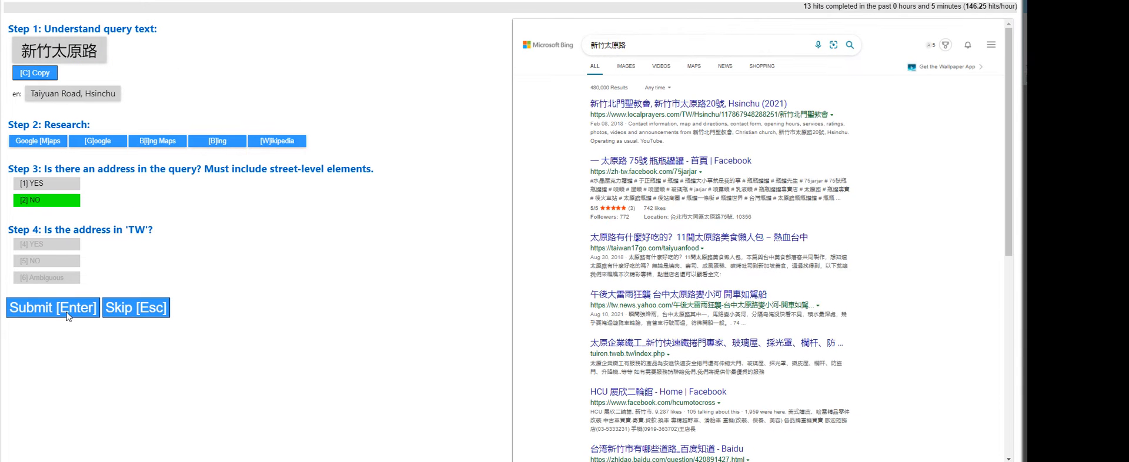
click(88, 306)
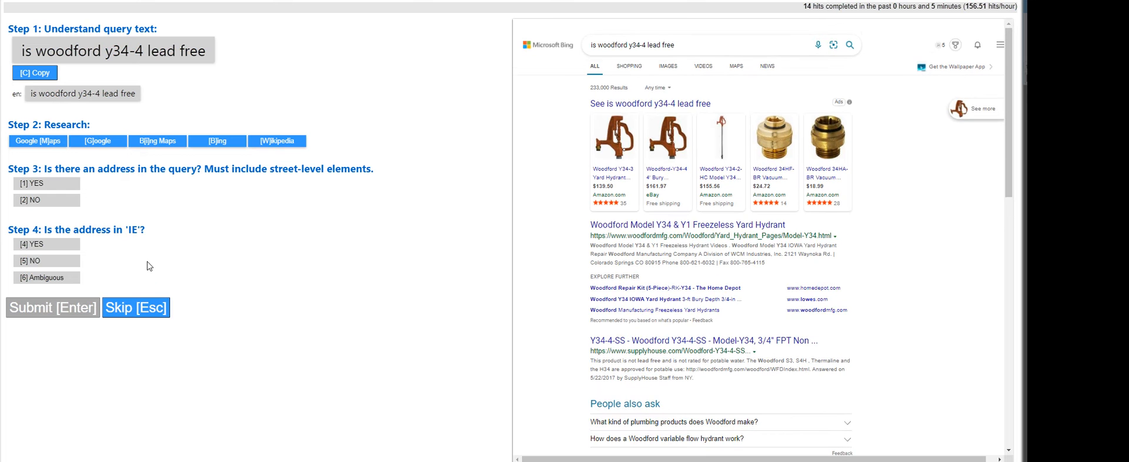
Step: Judge the "is woodford y34-4 lead free" and "67 camaro gas tank" queries as containing no address, submitting each judgement
click(33, 201)
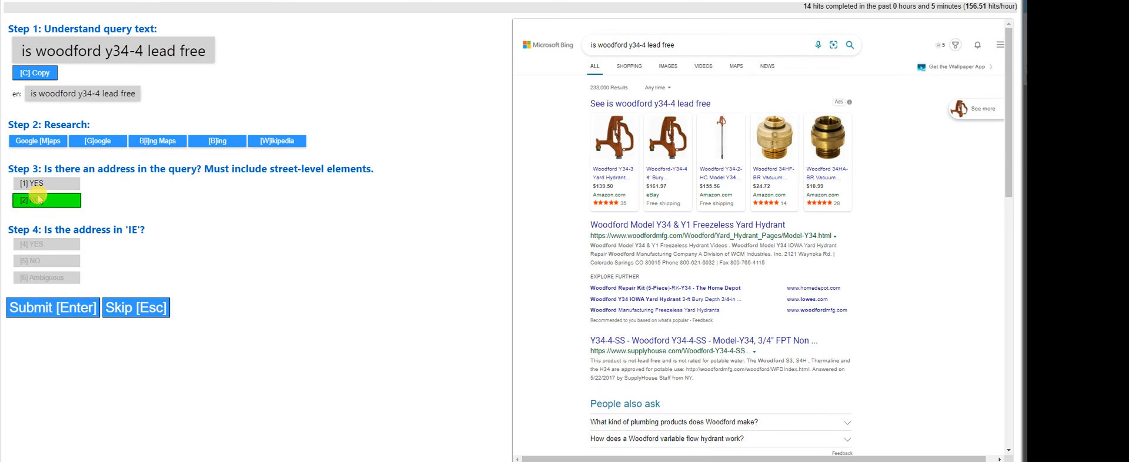
click(57, 303)
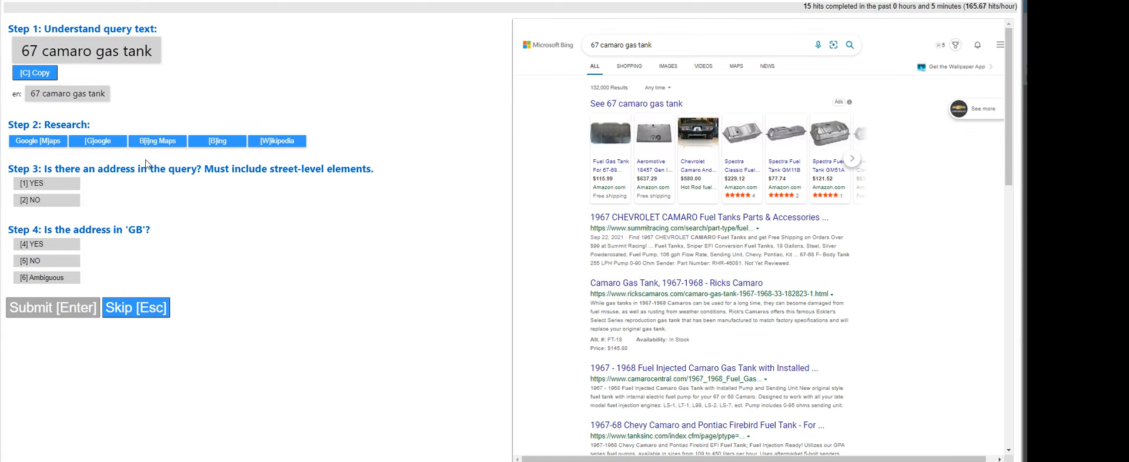
click(52, 201)
click(65, 312)
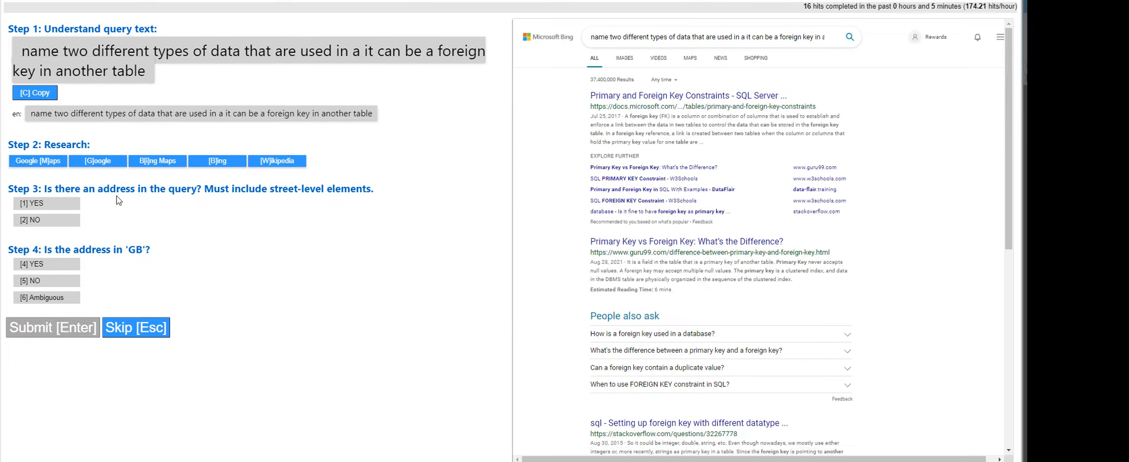
Step: Judge the foreign key data types query and the "immobilie zehnhofweg aachen" query as containing no address, submitting each judgement
click(50, 222)
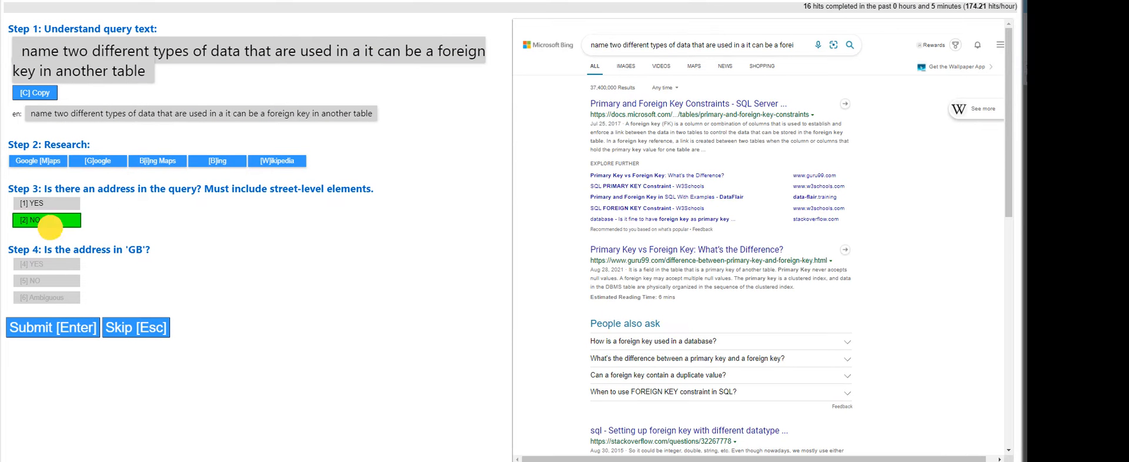
click(49, 323)
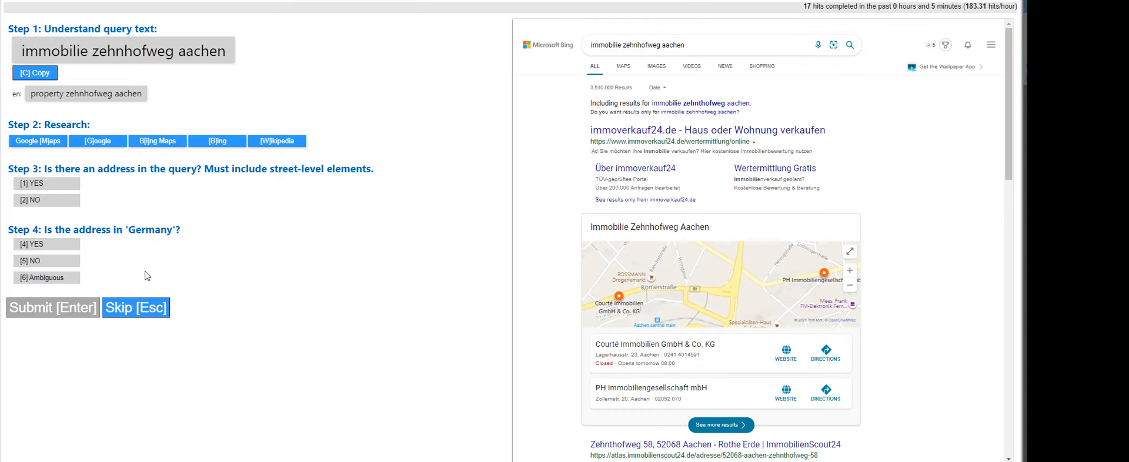
click(62, 201)
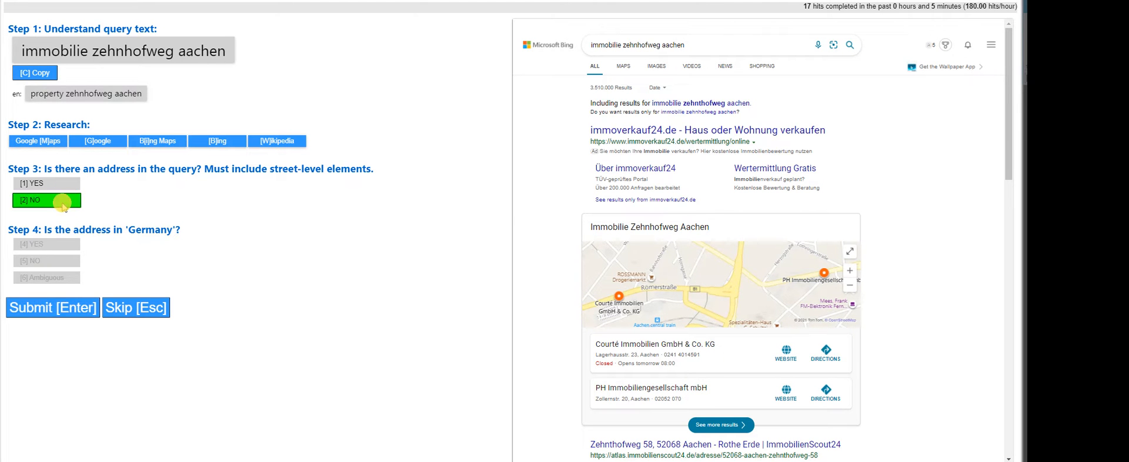
click(70, 307)
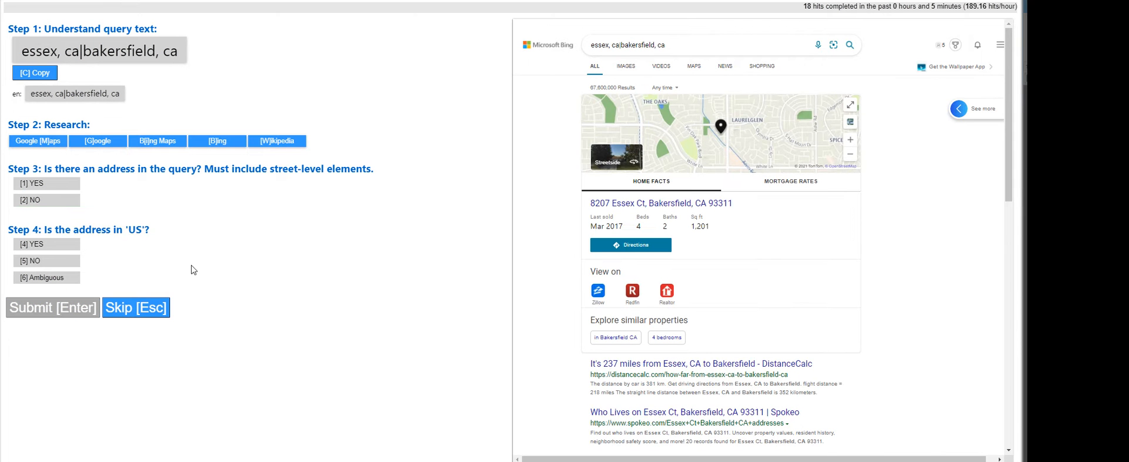
Step: Judge the "essex, ca|bakersfield, ca" and "shri sath" queries as containing no address, submitting each judgement
click(219, 250)
click(53, 200)
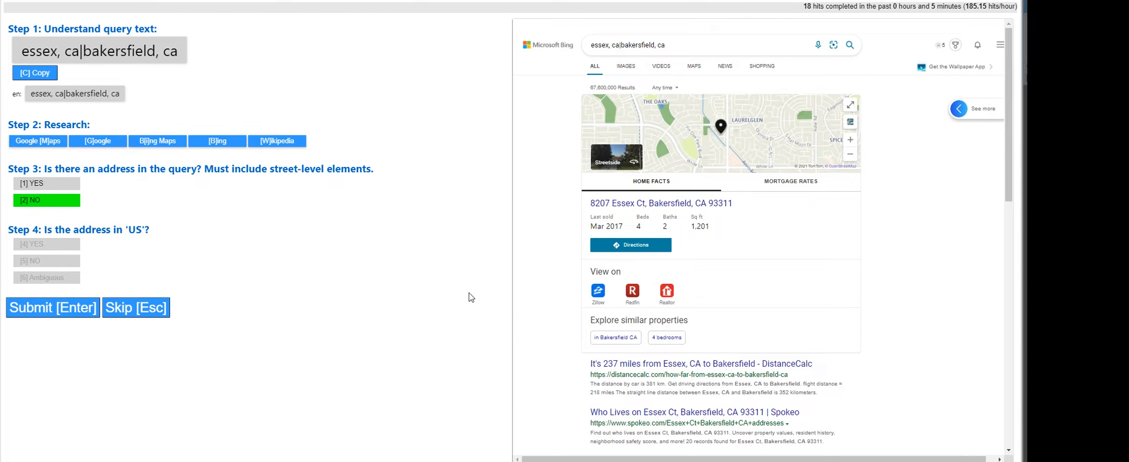
click(411, 287)
click(61, 304)
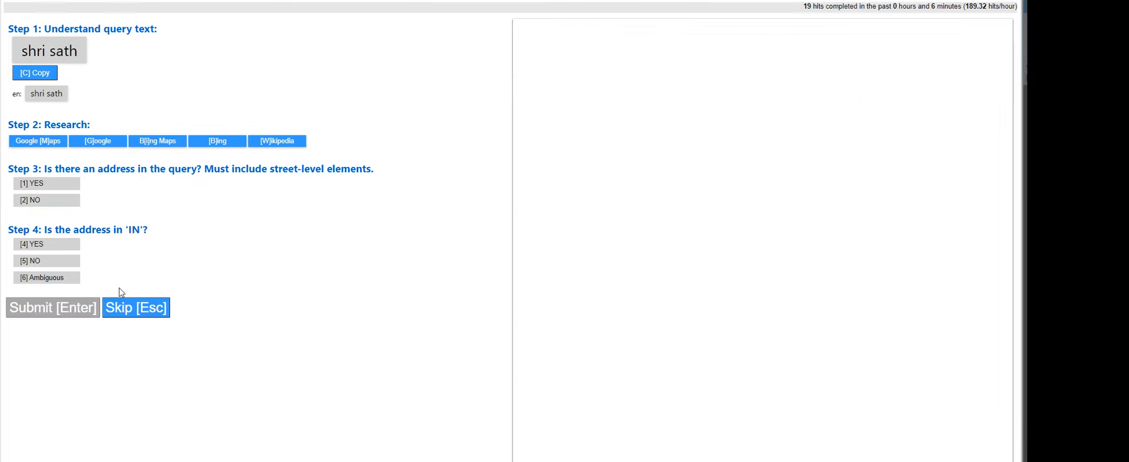
click(62, 263)
key(2)
click(65, 306)
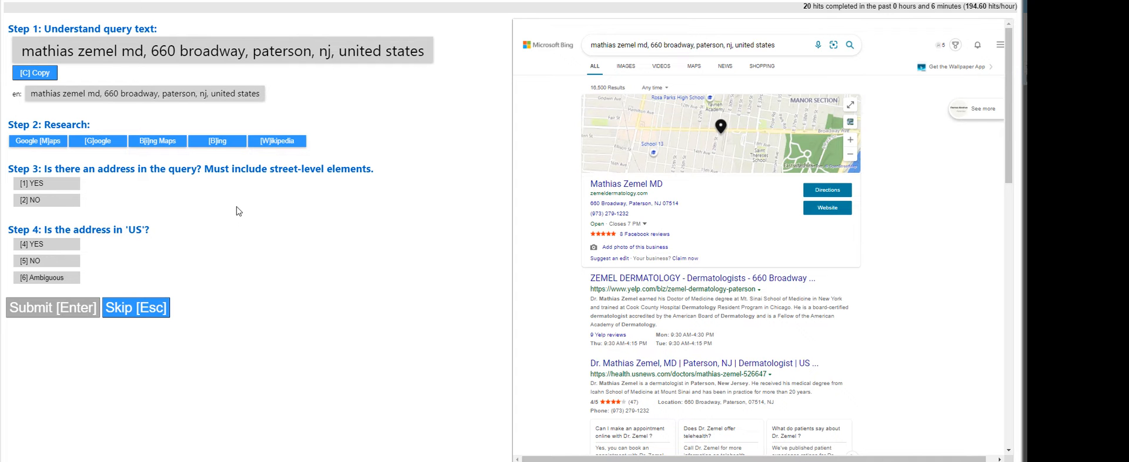
Step: Judge the doctor's office query in Paterson, NJ as containing an address that is in the US, and submit it
double_click(165, 52)
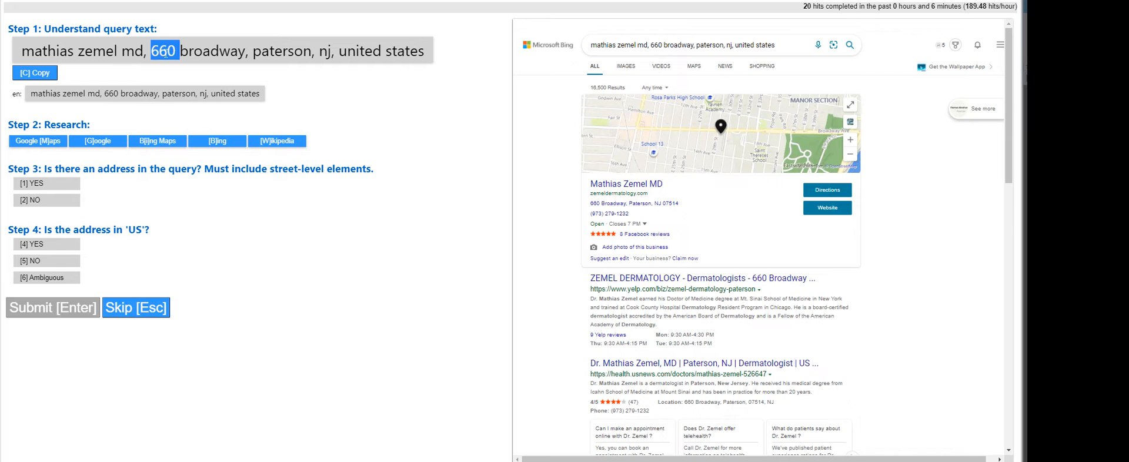
click(163, 51)
double_click(204, 52)
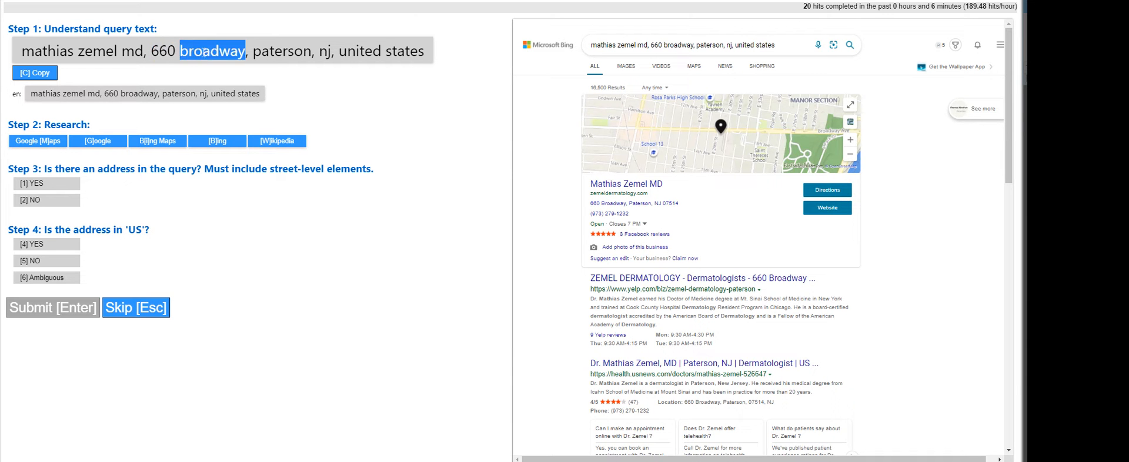
click(216, 233)
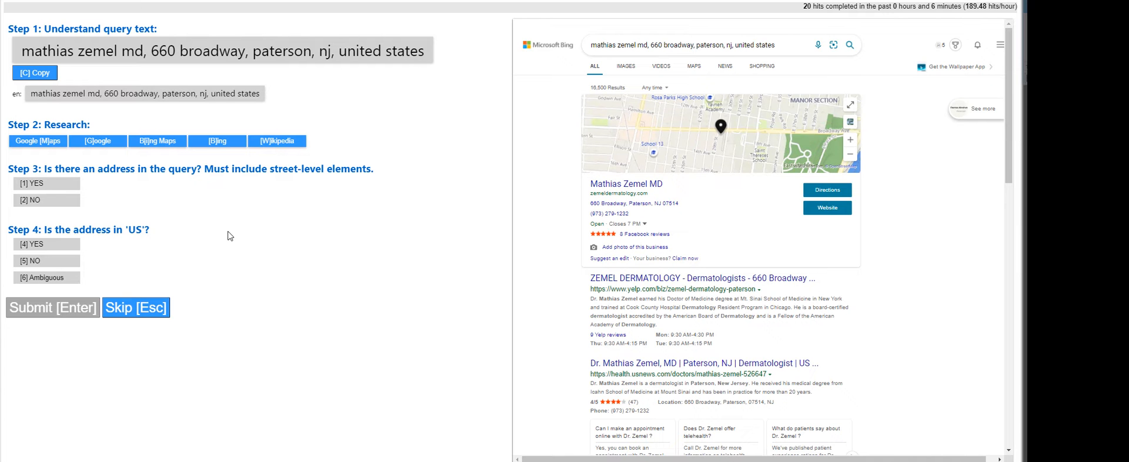
click(47, 184)
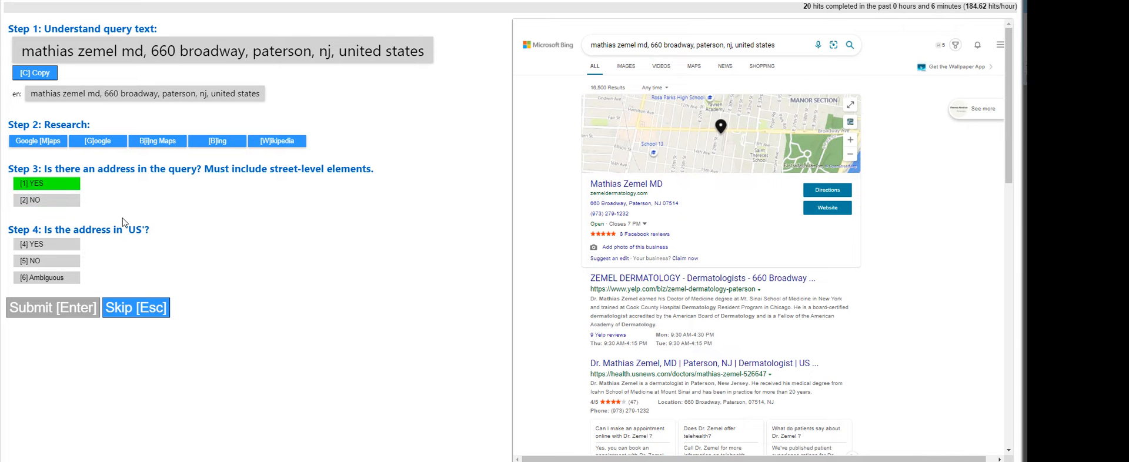
click(172, 251)
click(31, 244)
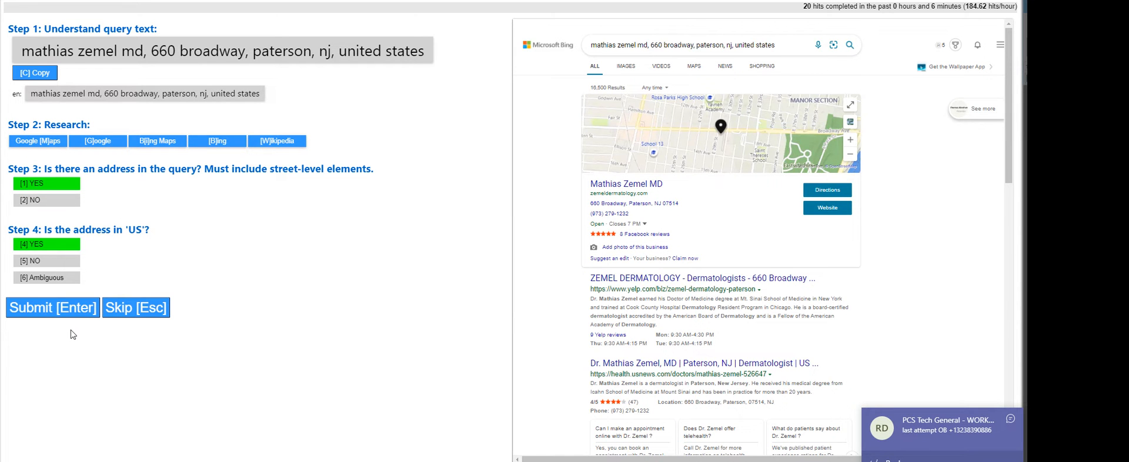
click(56, 308)
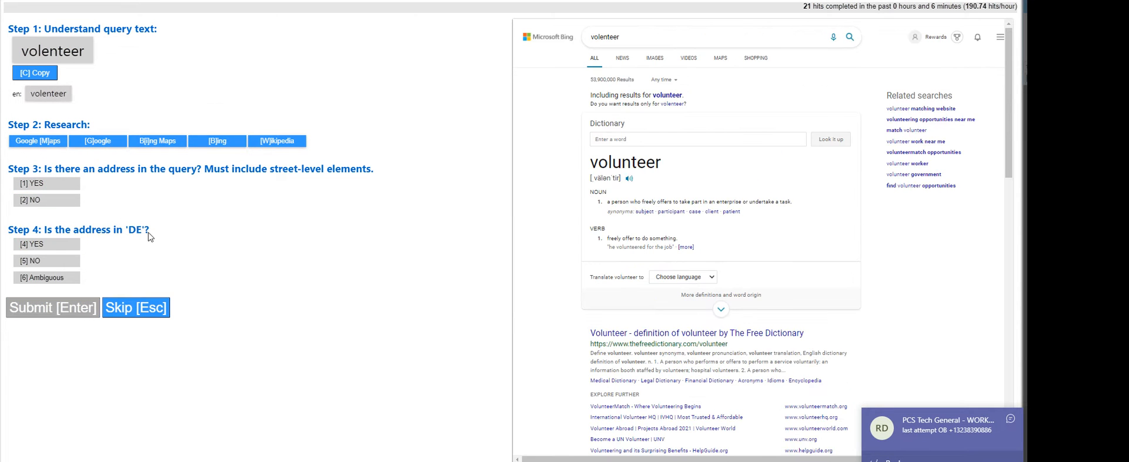
Step: Judge the "volenteer", "is pancardsevva-" and get-your-ex-back queries as containing no address, submitting each one
click(50, 200)
click(66, 307)
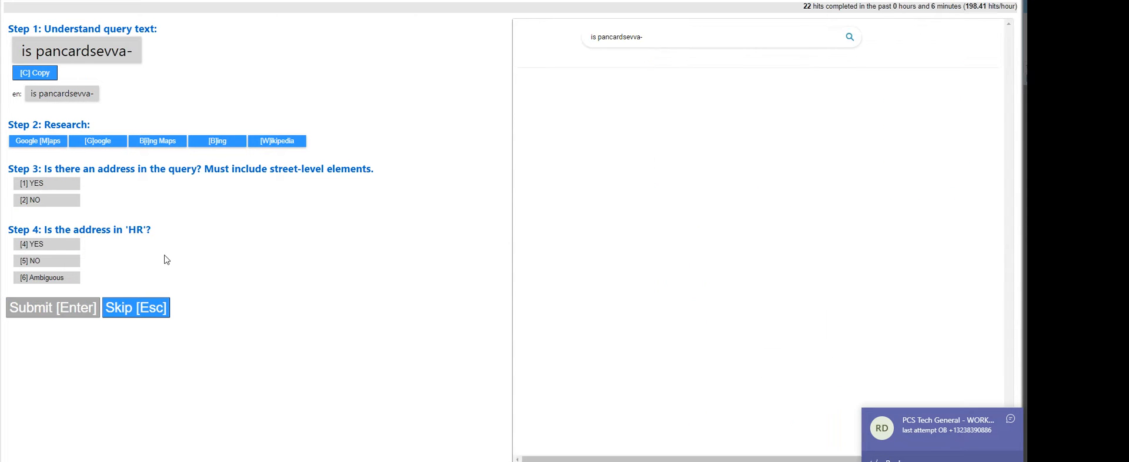
click(50, 200)
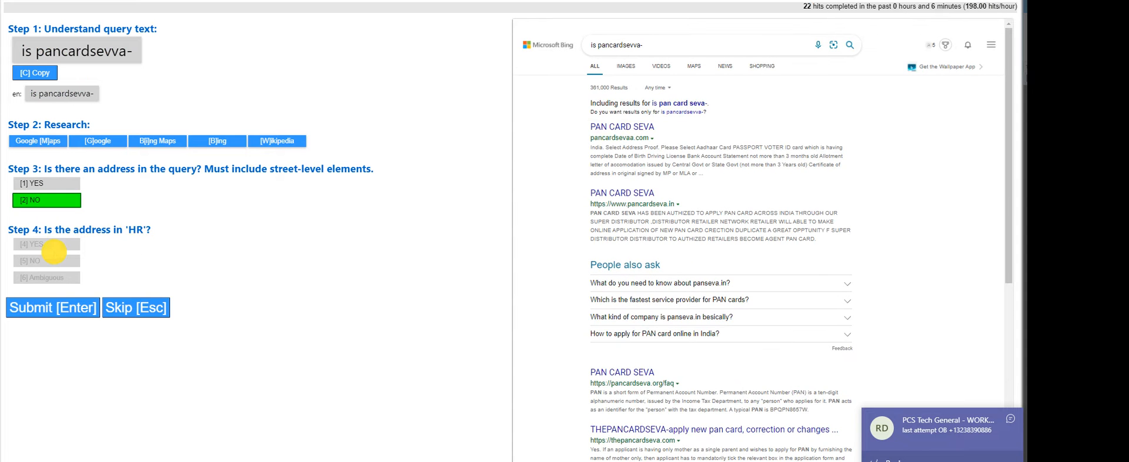
click(48, 305)
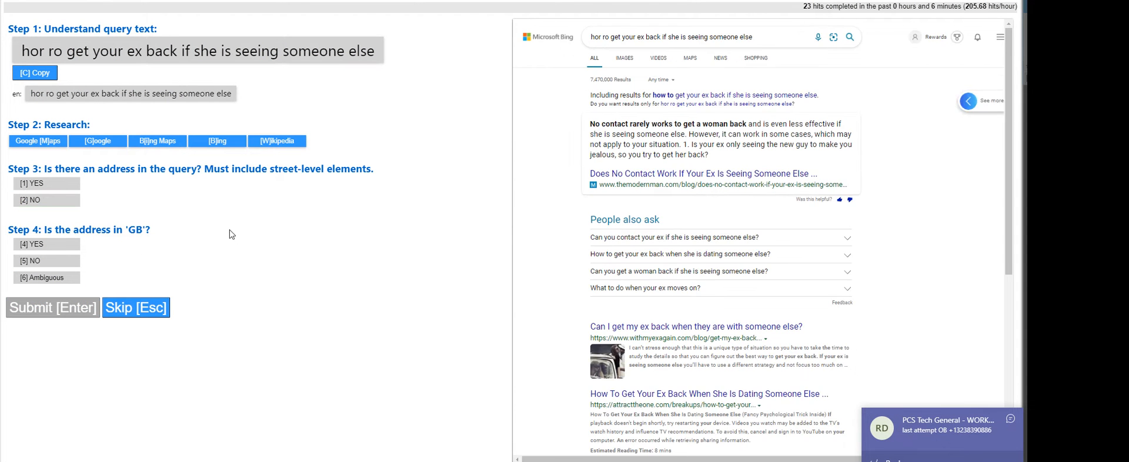
click(47, 200)
click(60, 308)
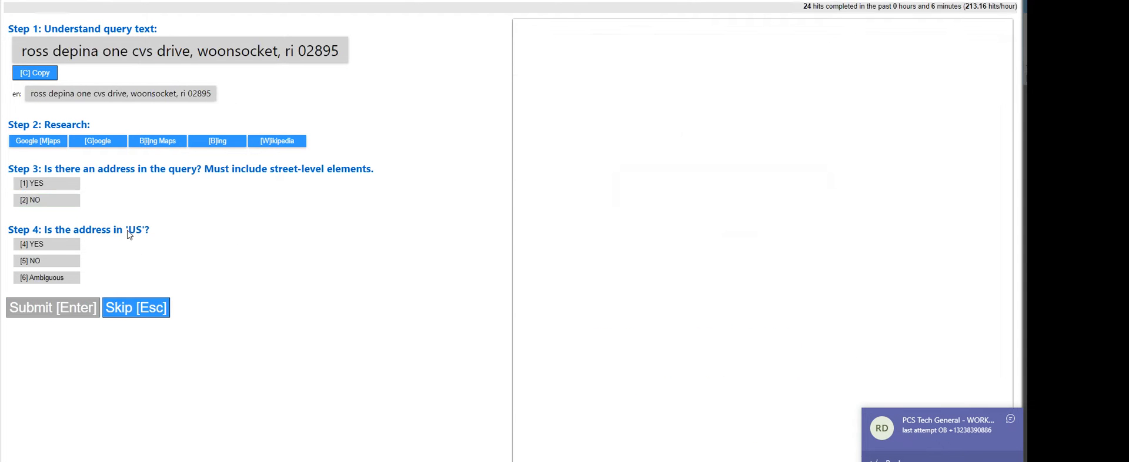
Step: Judge the CVS Drive query in Woonsocket, RI as containing an address that is in the US, and submit it
click(56, 202)
mouse_move(55, 200)
mouse_down()
mouse_move(189, 221)
mouse_move(253, 259)
mouse_up()
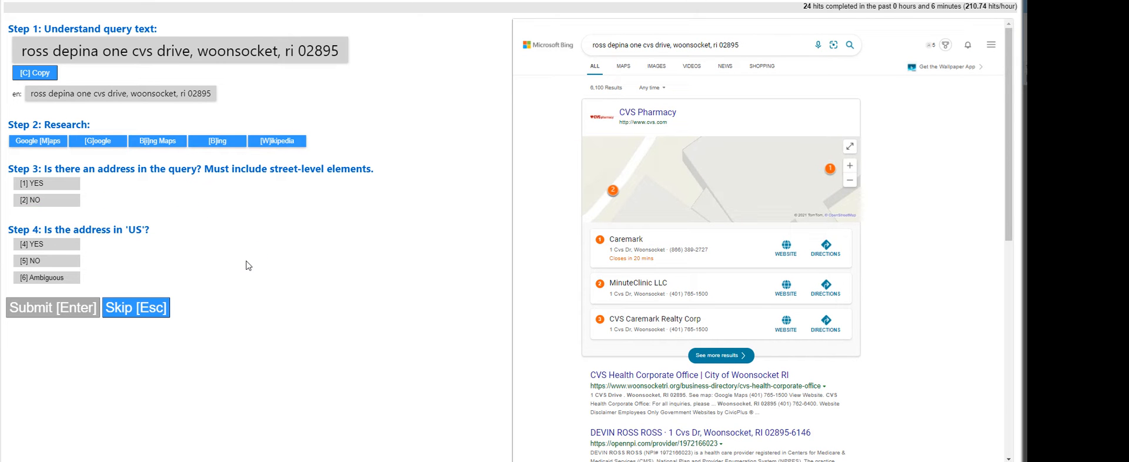
click(67, 187)
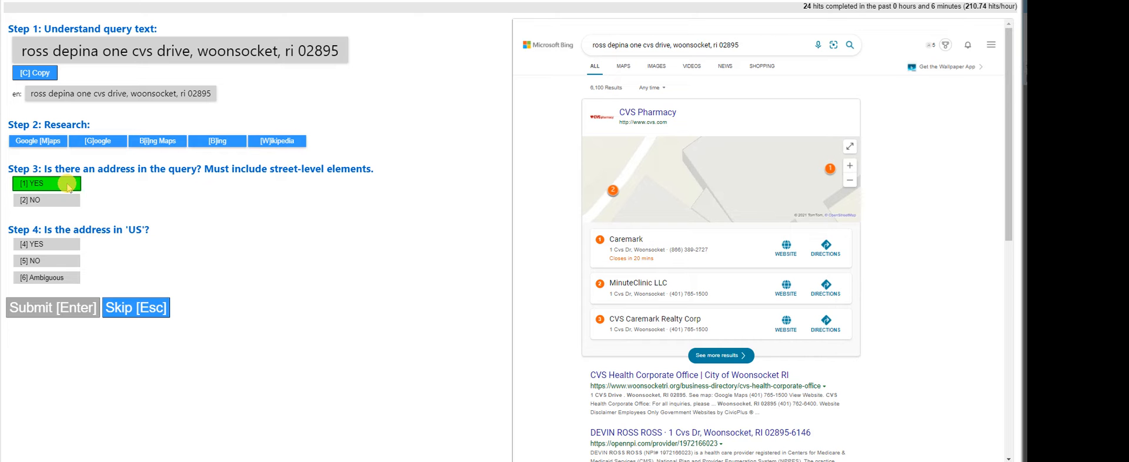
click(63, 249)
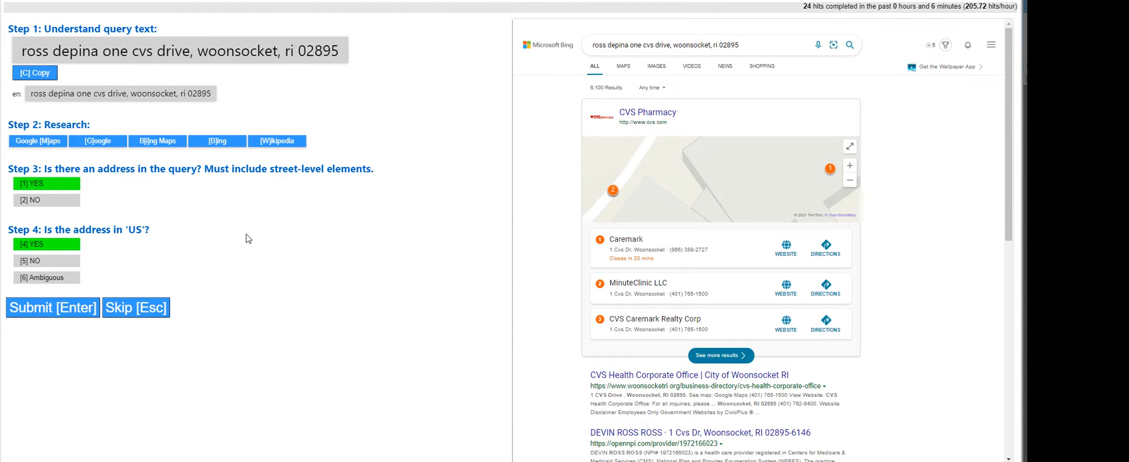
key(4)
click(51, 307)
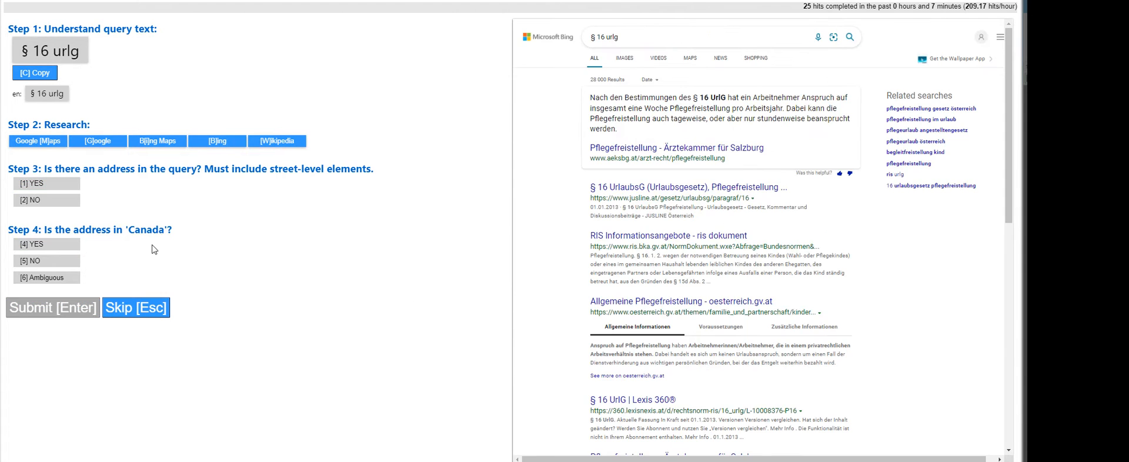
Step: Judge the "§ 16 urlg" query and the "0s 0 0 0" string of zeros as containing no address, submitting each judgement
key(2)
click(49, 307)
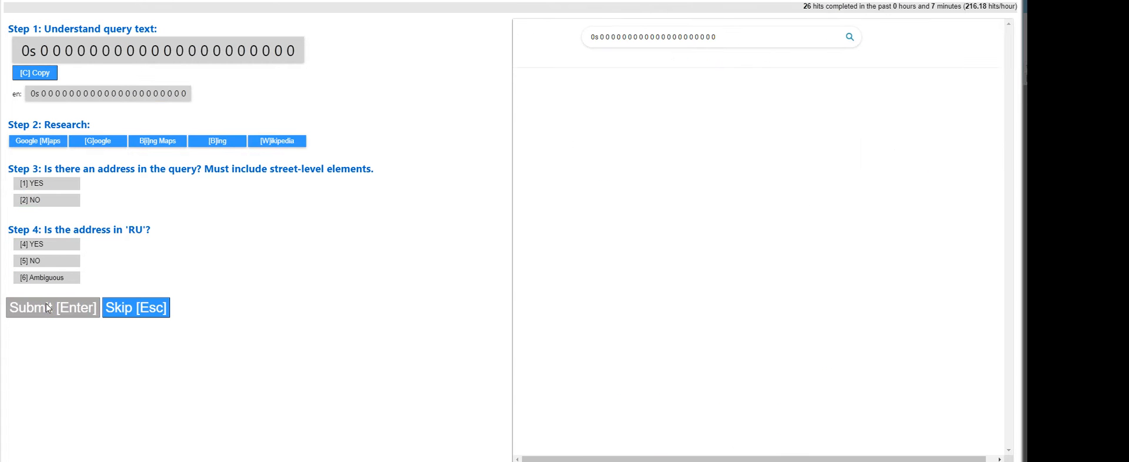
click(47, 201)
click(59, 307)
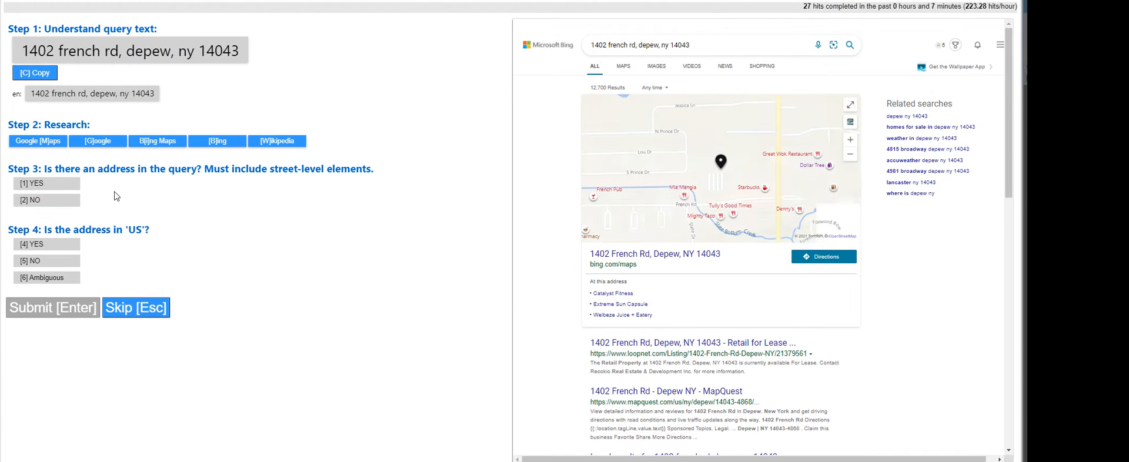
Step: Judge the French Rd query in Depew, NY as containing an address that is in the US, and submit it
click(62, 182)
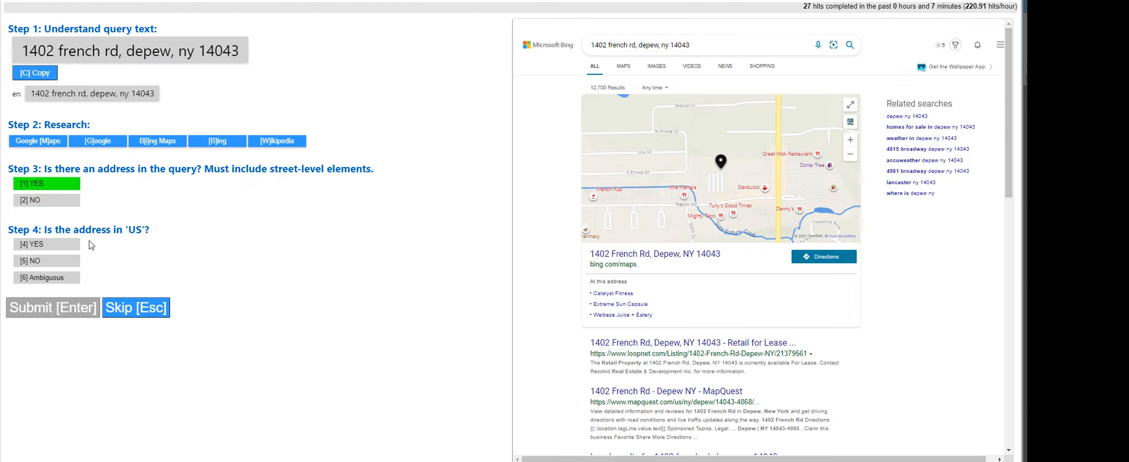
click(52, 244)
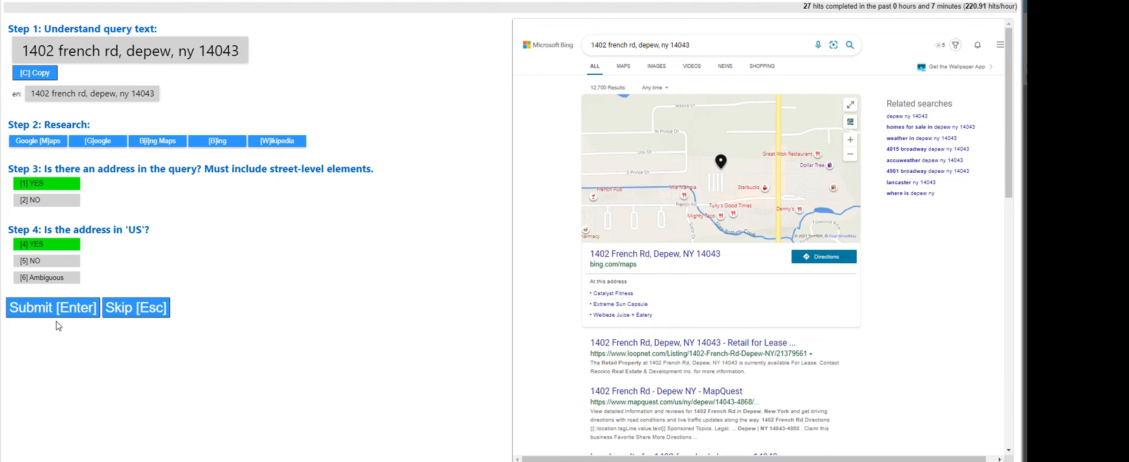
click(55, 307)
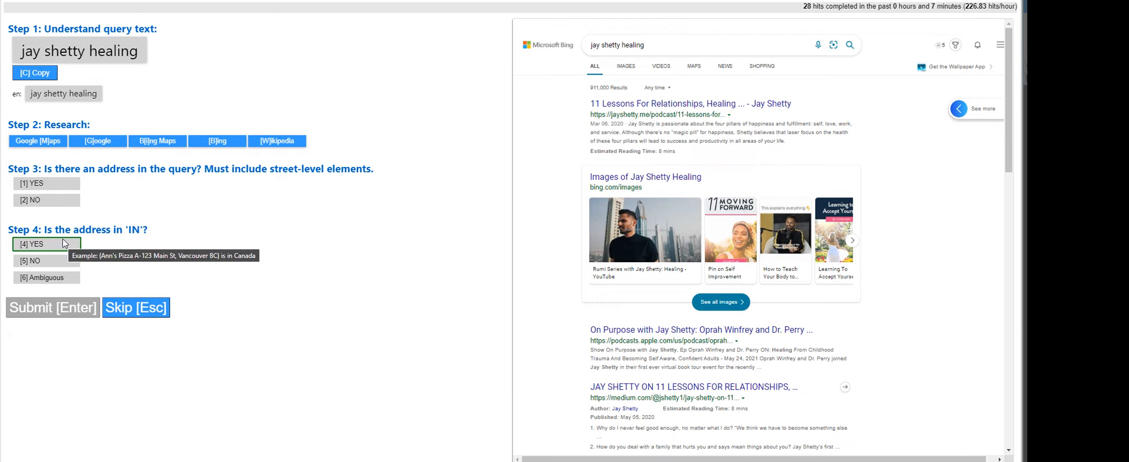
Step: Judge the "jay shetty healing" and "teal stripe peavey bandit 112 weight" queries as containing no address, submitting each judgement
click(51, 200)
click(52, 315)
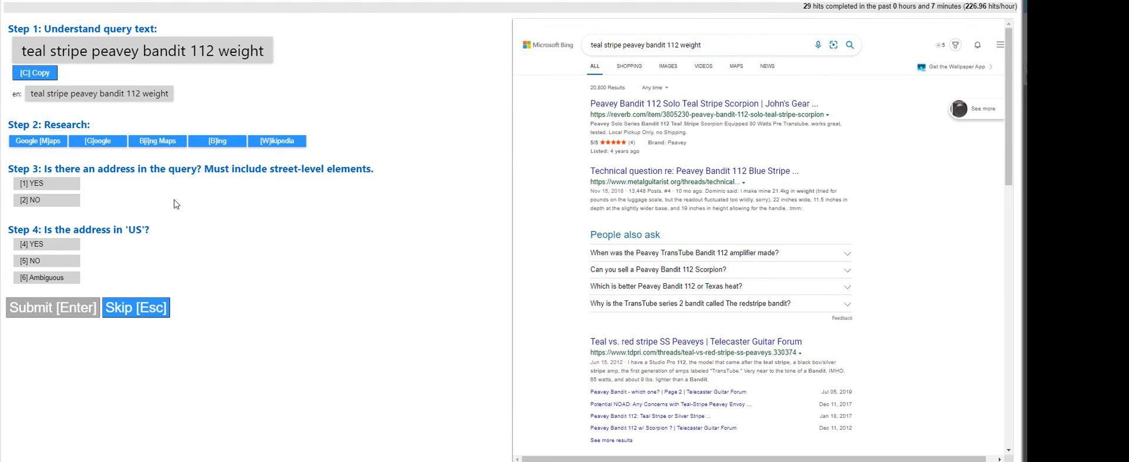
click(79, 203)
click(63, 309)
Step: Judge the Cullybackey Road Ballymena to Antrim query as containing an address in the United Kingdom, submit it, and dismiss the ad notification
click(56, 200)
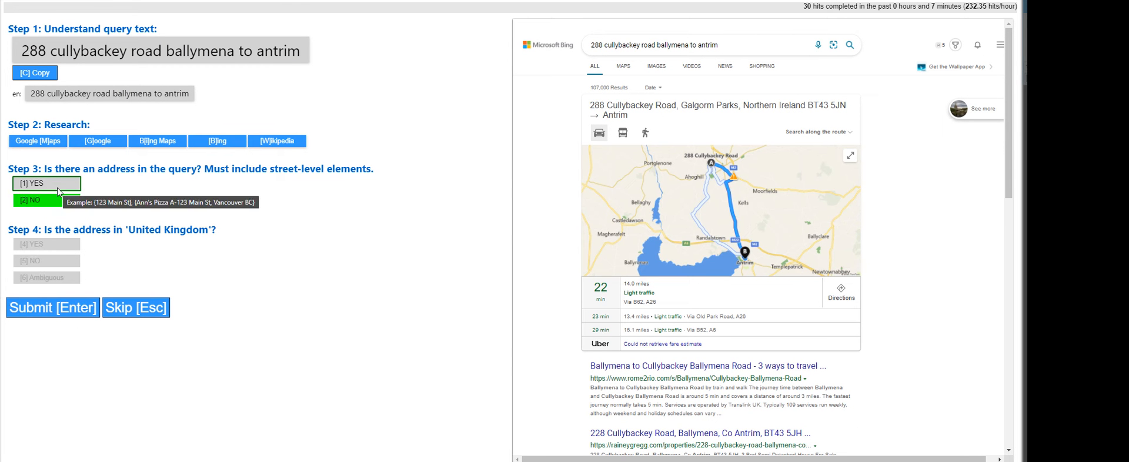
click(57, 187)
click(50, 245)
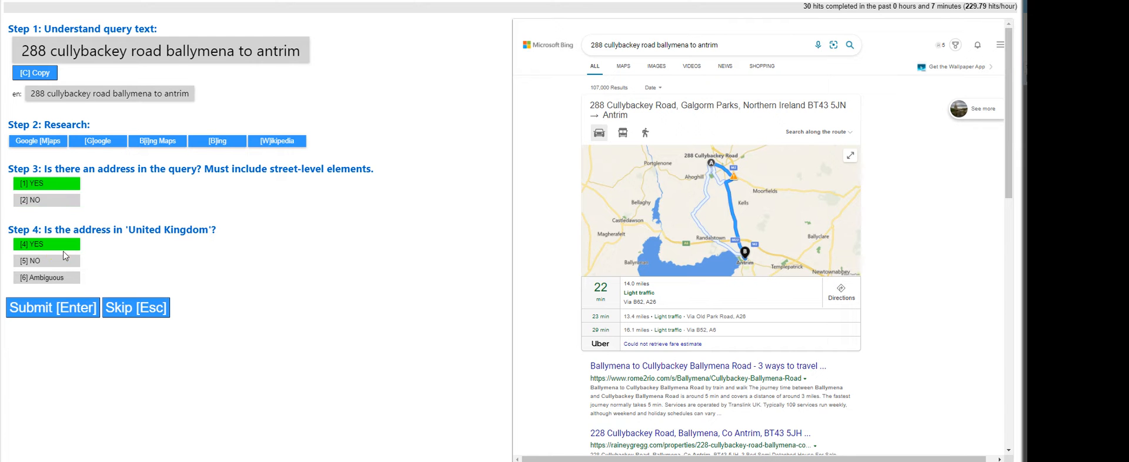
click(67, 317)
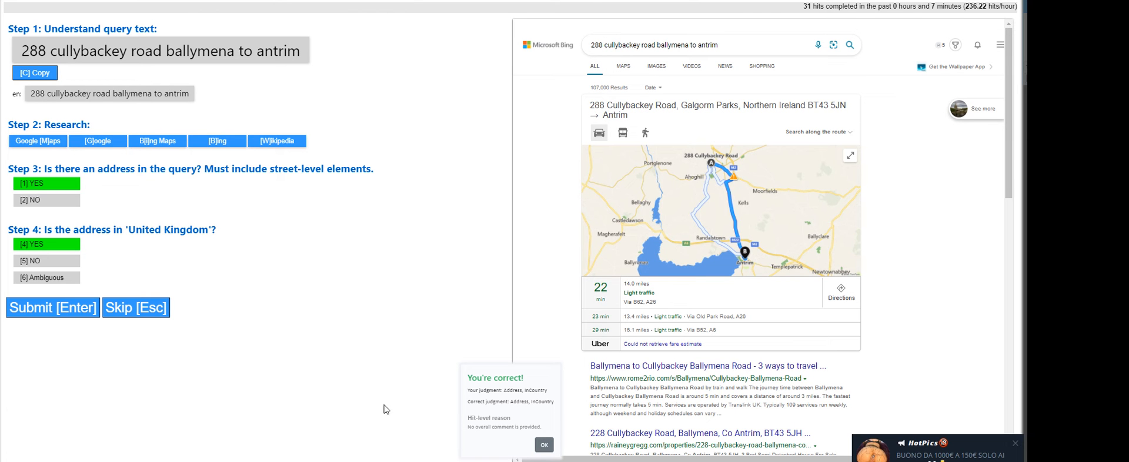
click(1014, 444)
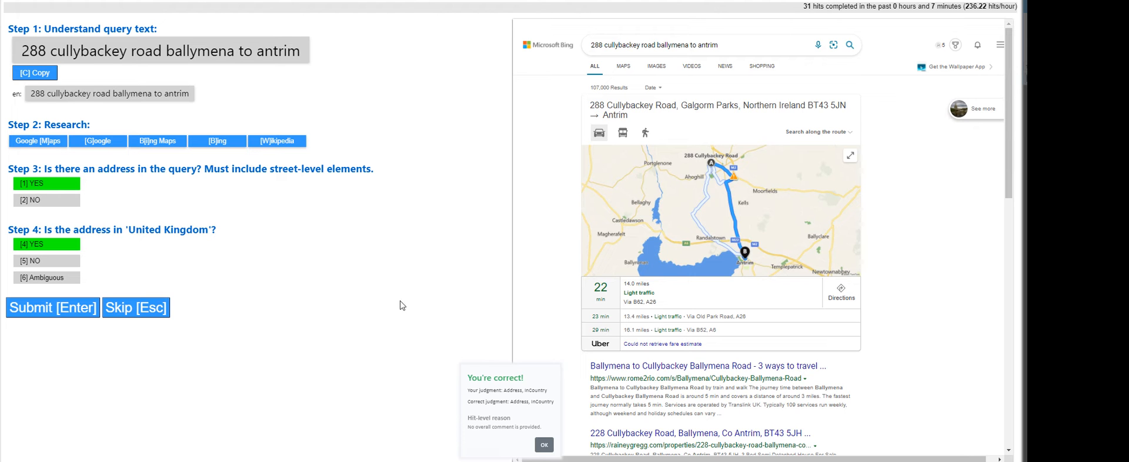
drag(254, 225, 154, 236)
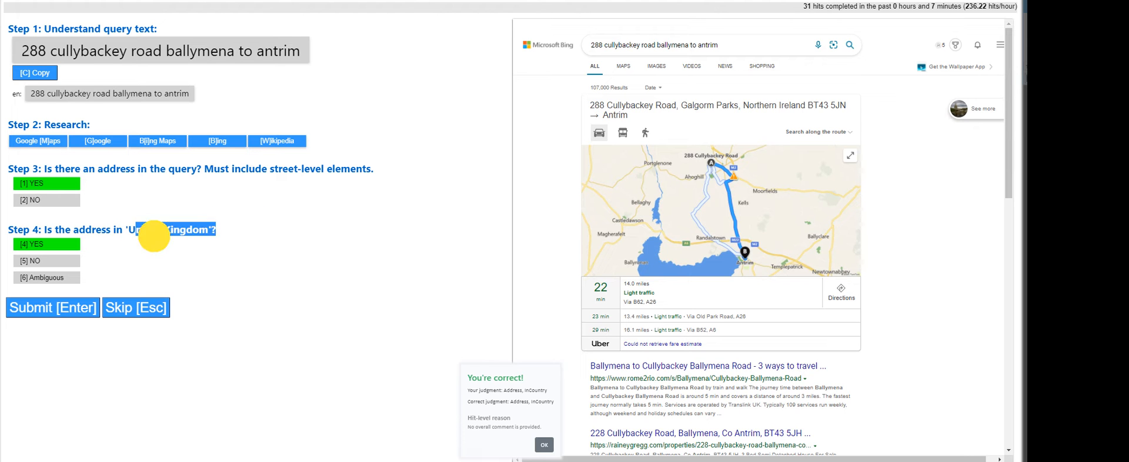
click(154, 236)
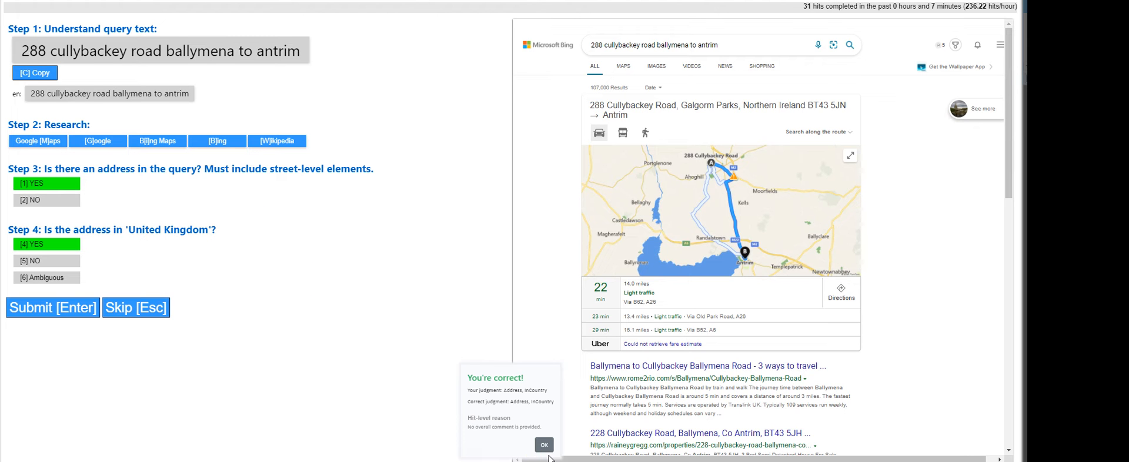
click(336, 331)
click(307, 368)
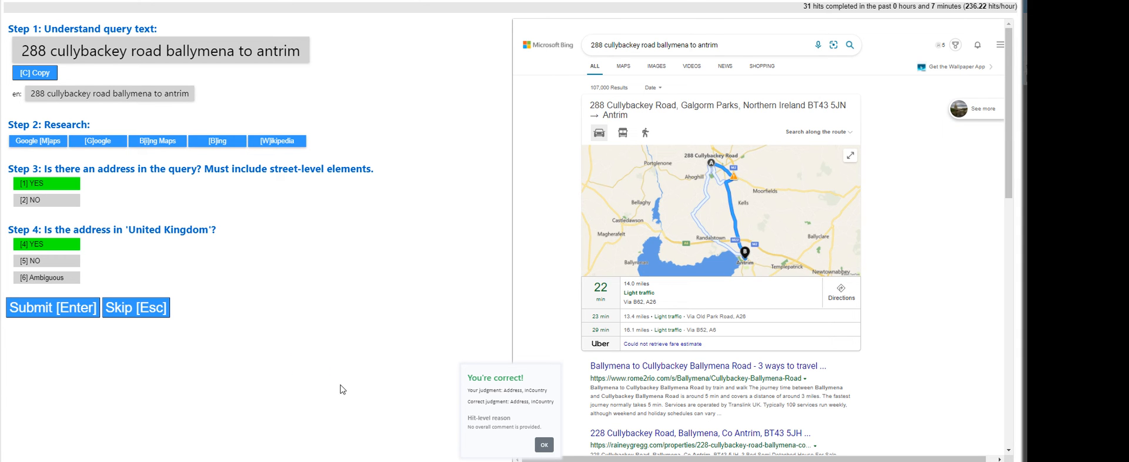